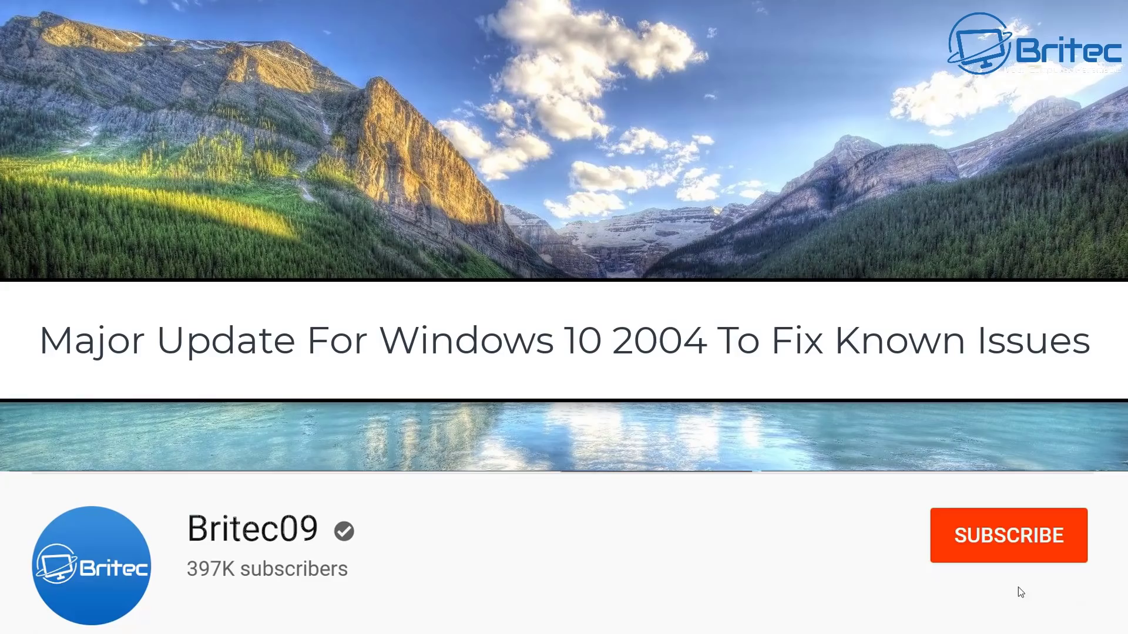
- Subscribe to the YouTube channel and set its notification bell to All
click(1015, 551)
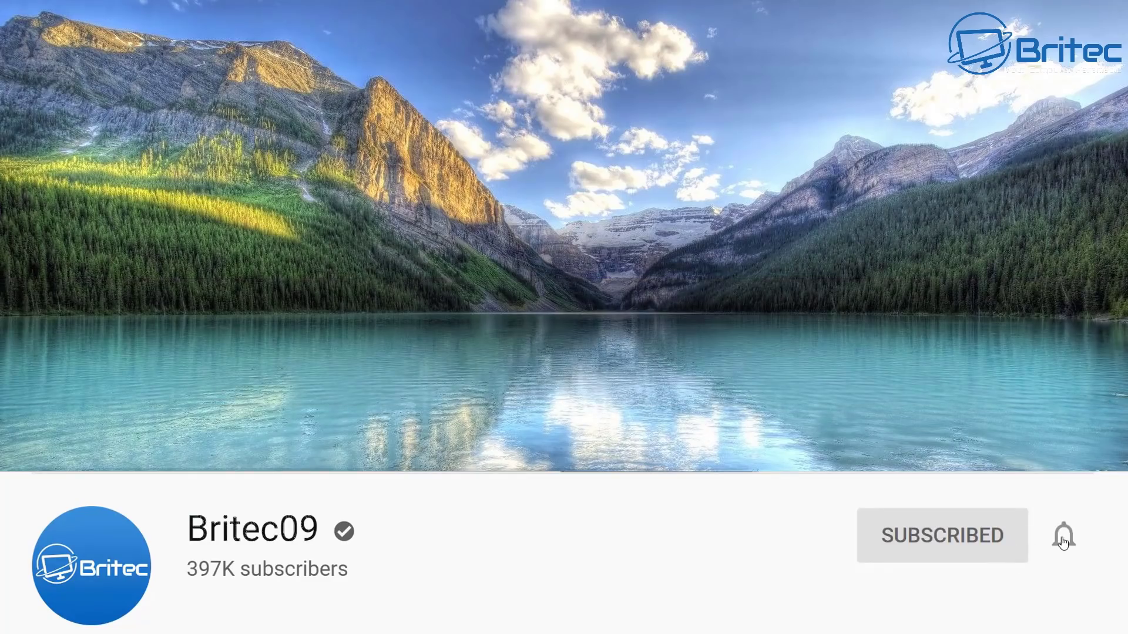
click(1063, 538)
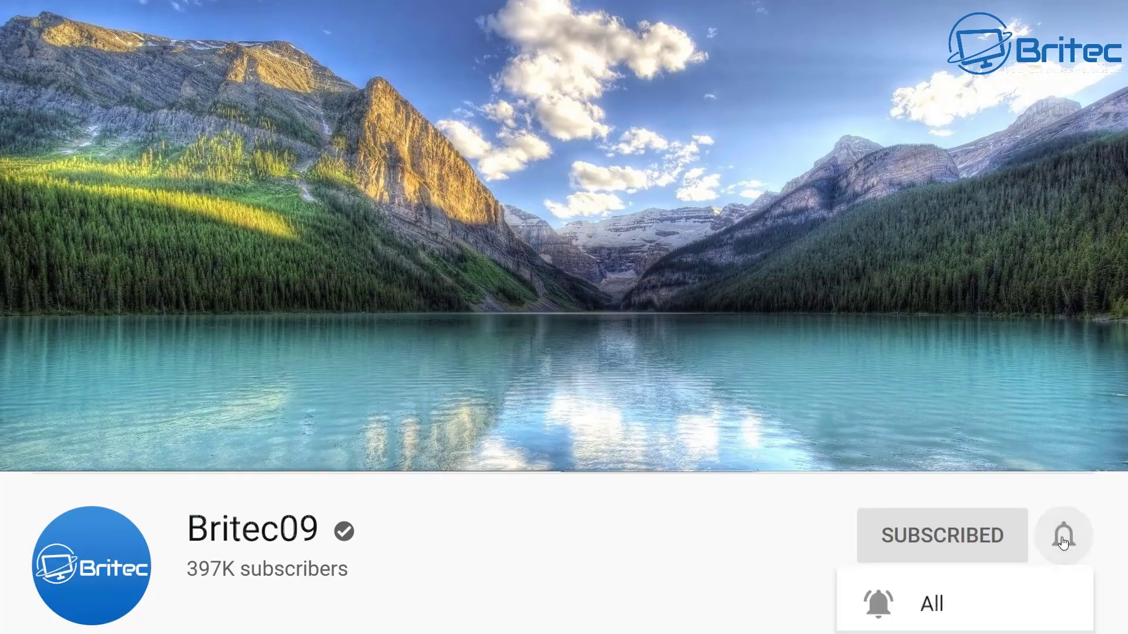
click(946, 609)
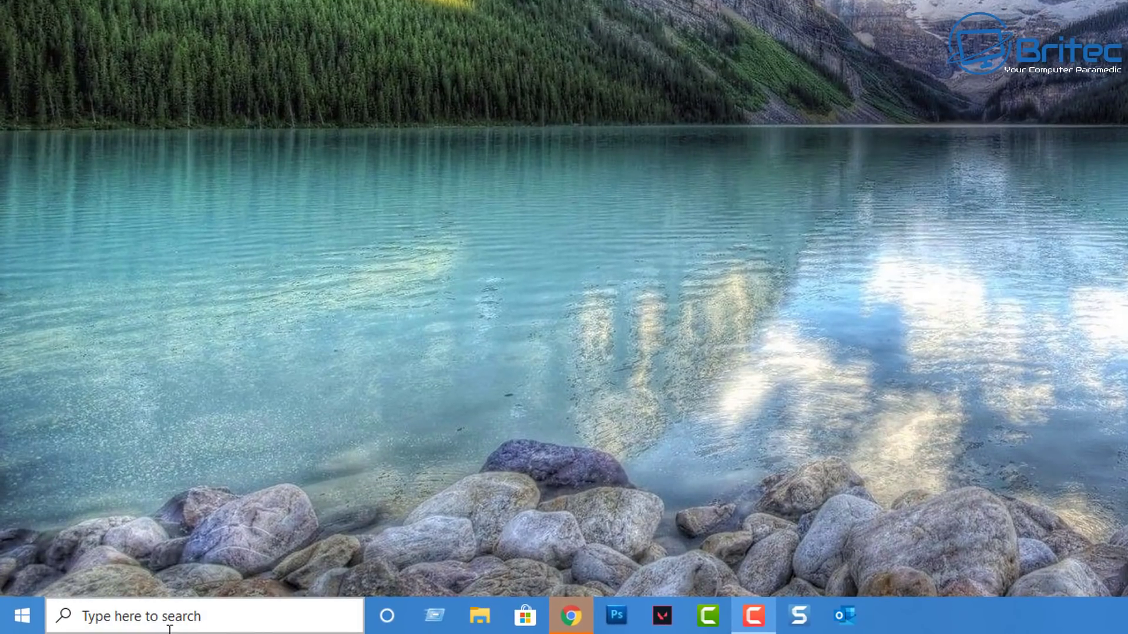
click(138, 615)
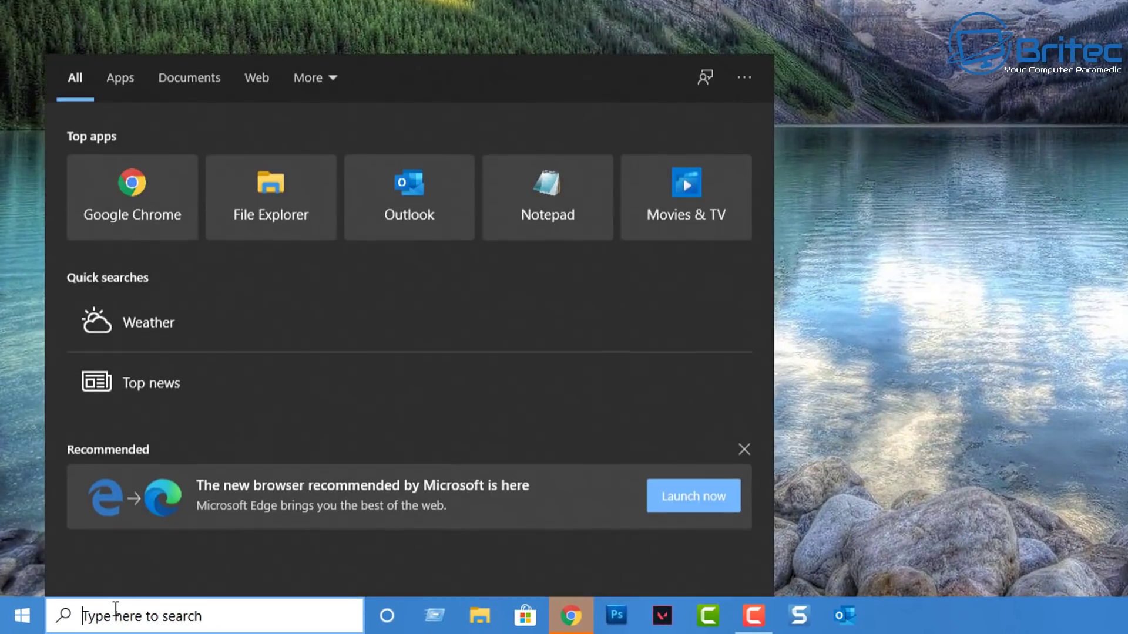
text(winver)
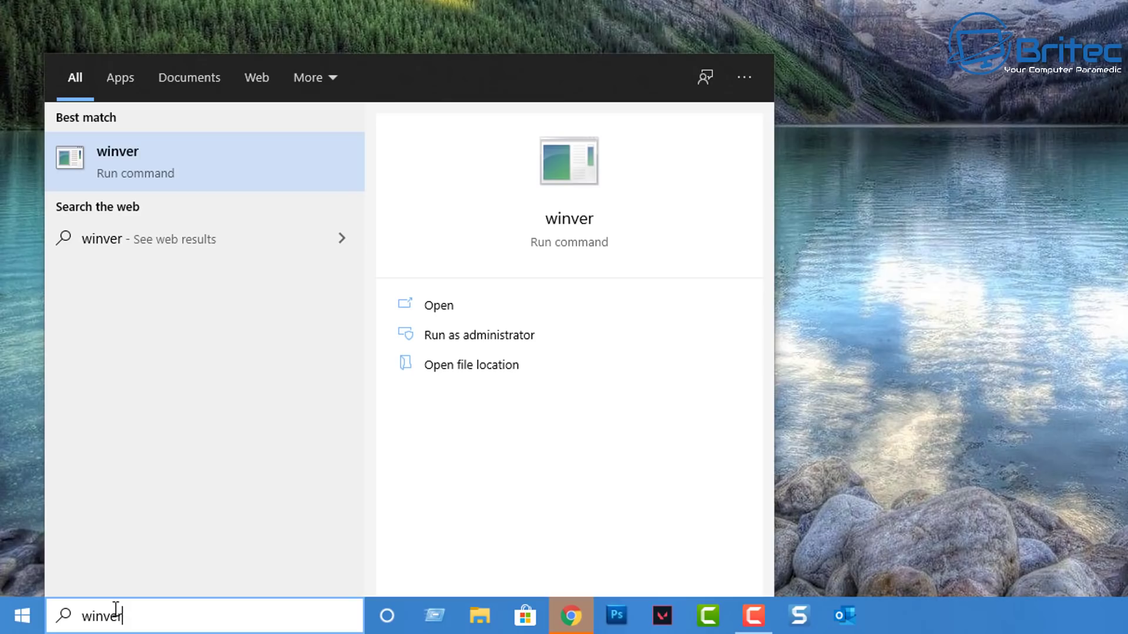
click(123, 170)
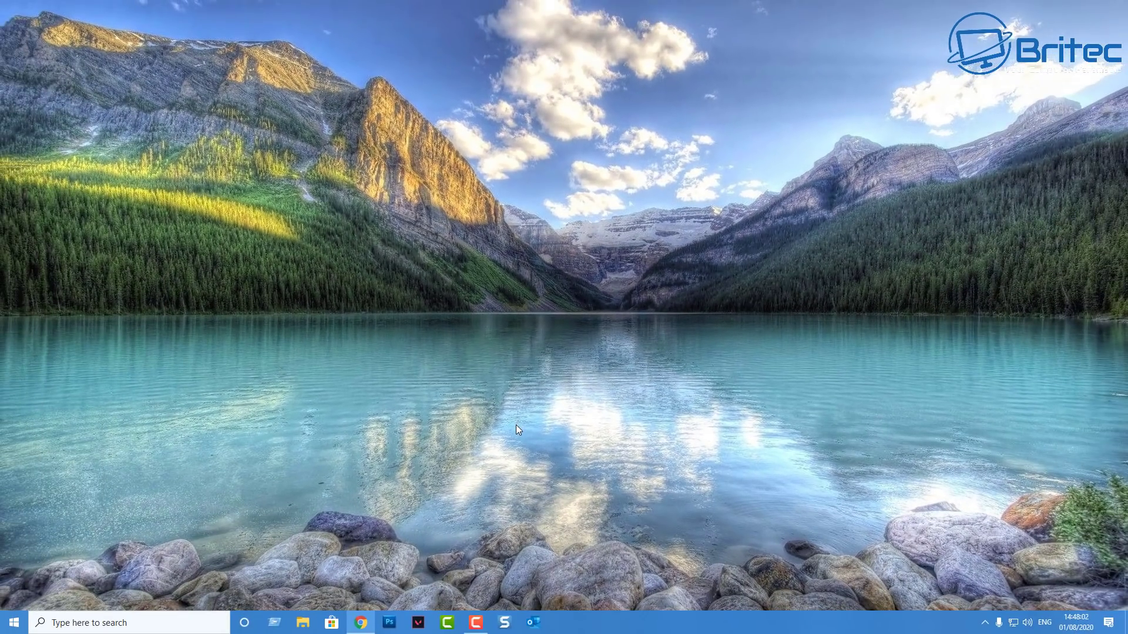
- Run Check for updates on the Update & Security page of Settings
click(14, 623)
click(14, 574)
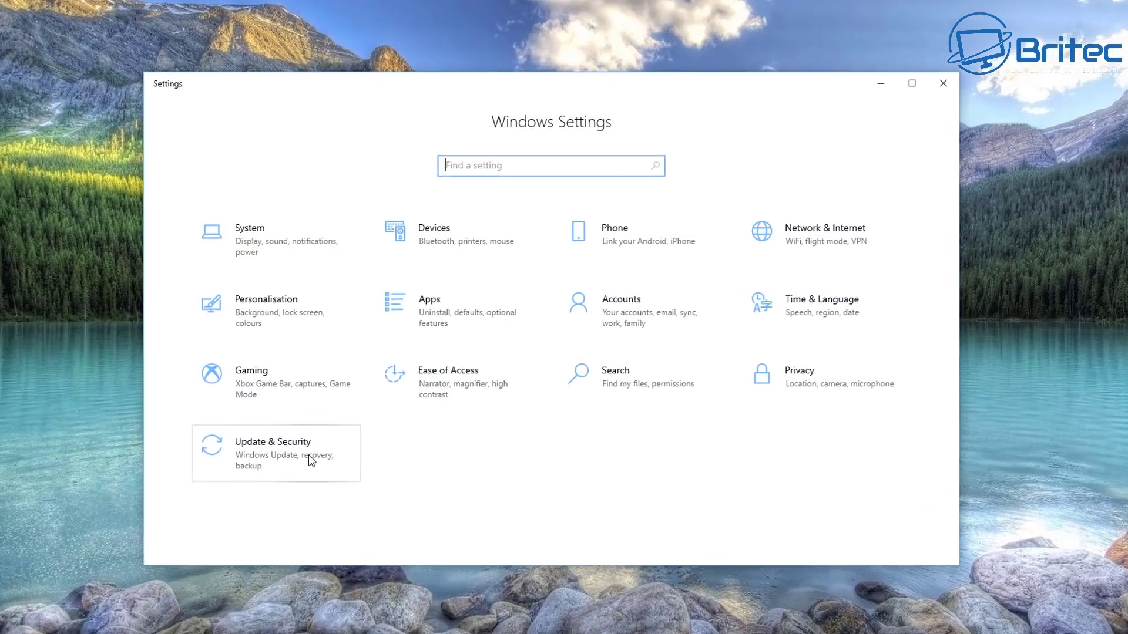
click(305, 436)
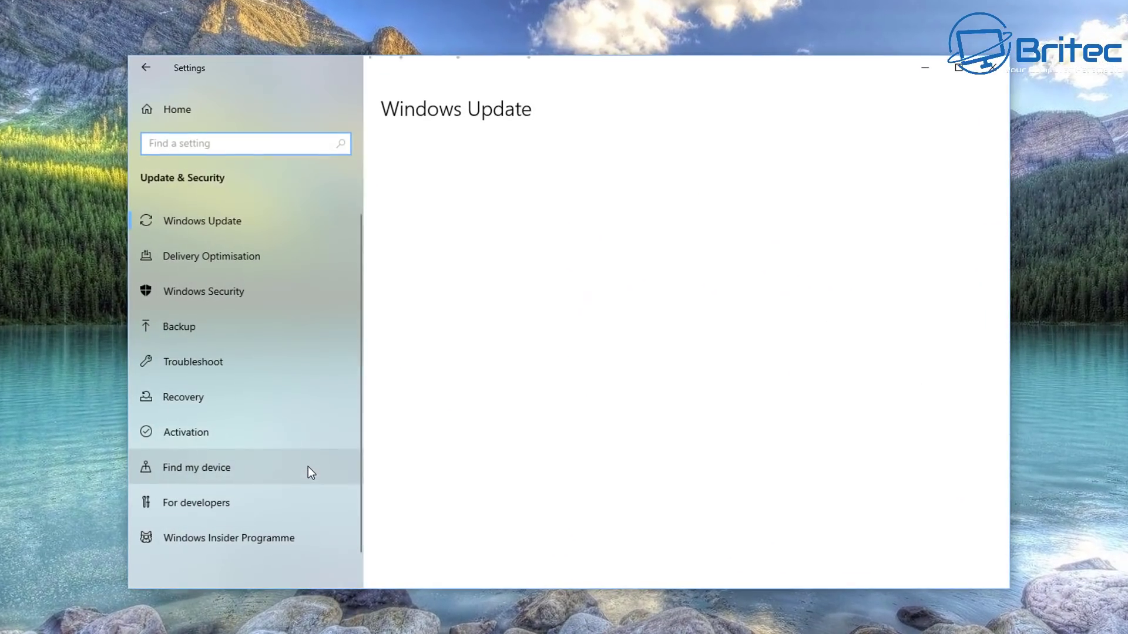
click(448, 200)
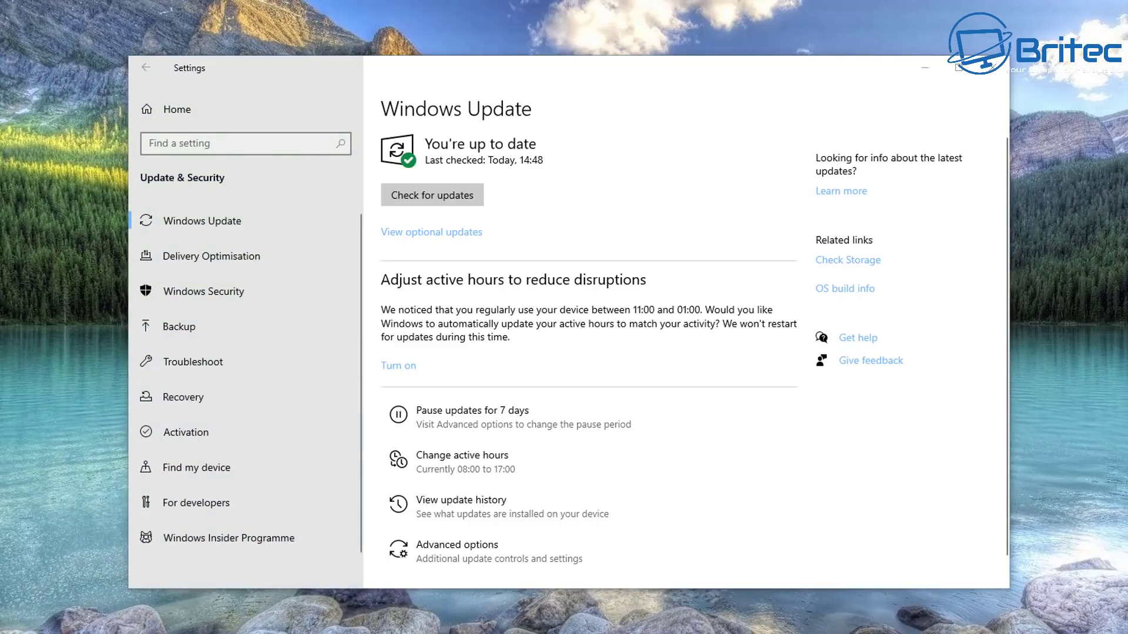
click(464, 233)
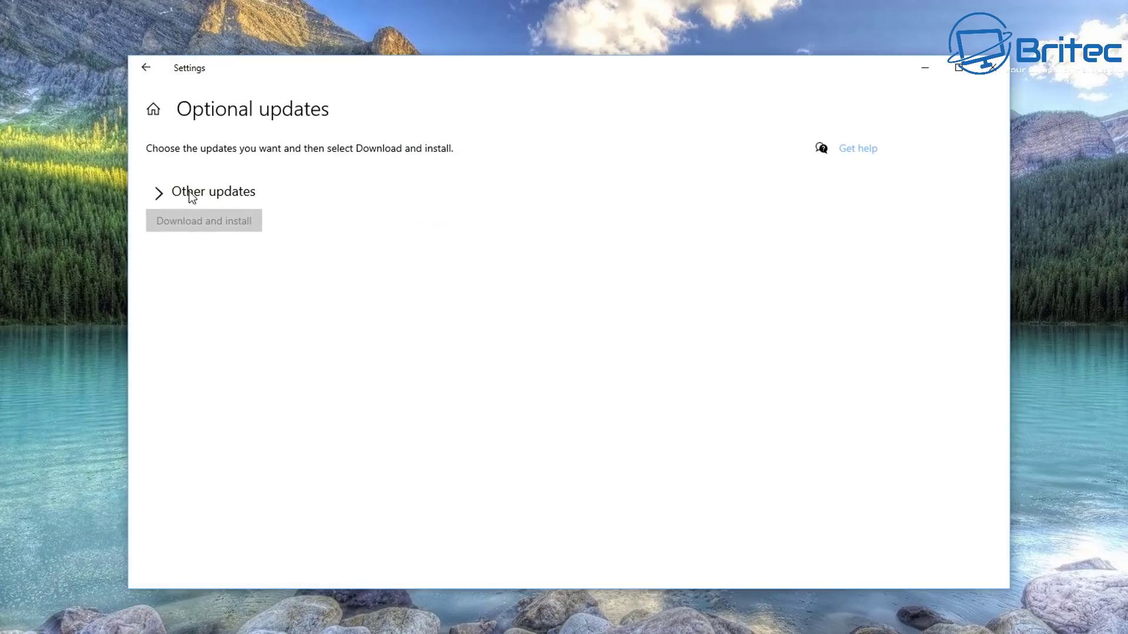
click(159, 192)
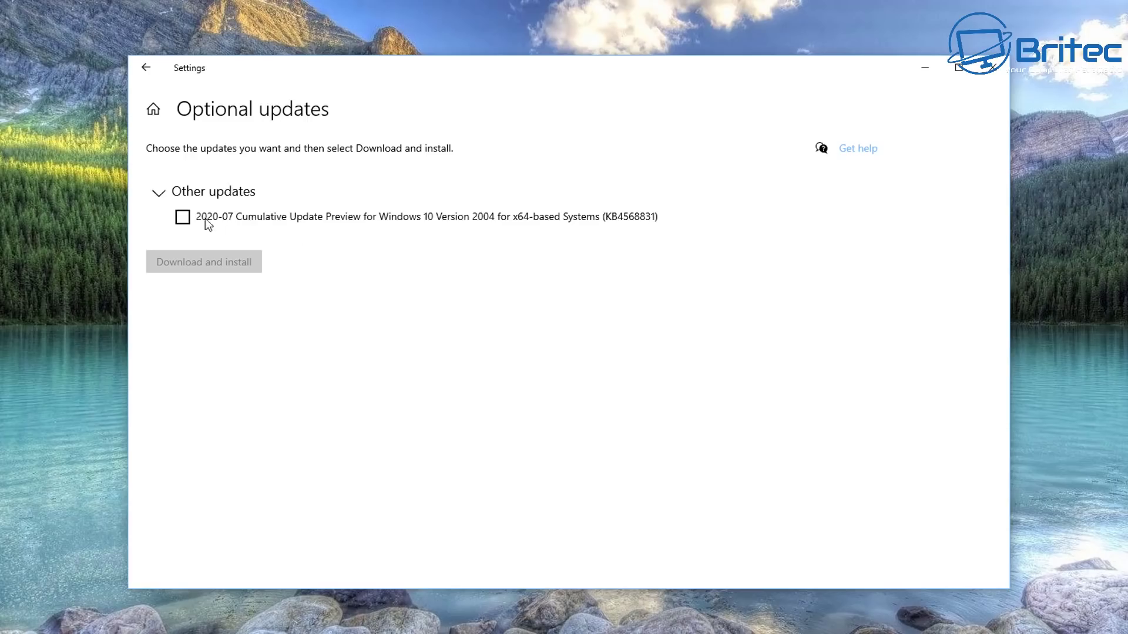
click(184, 220)
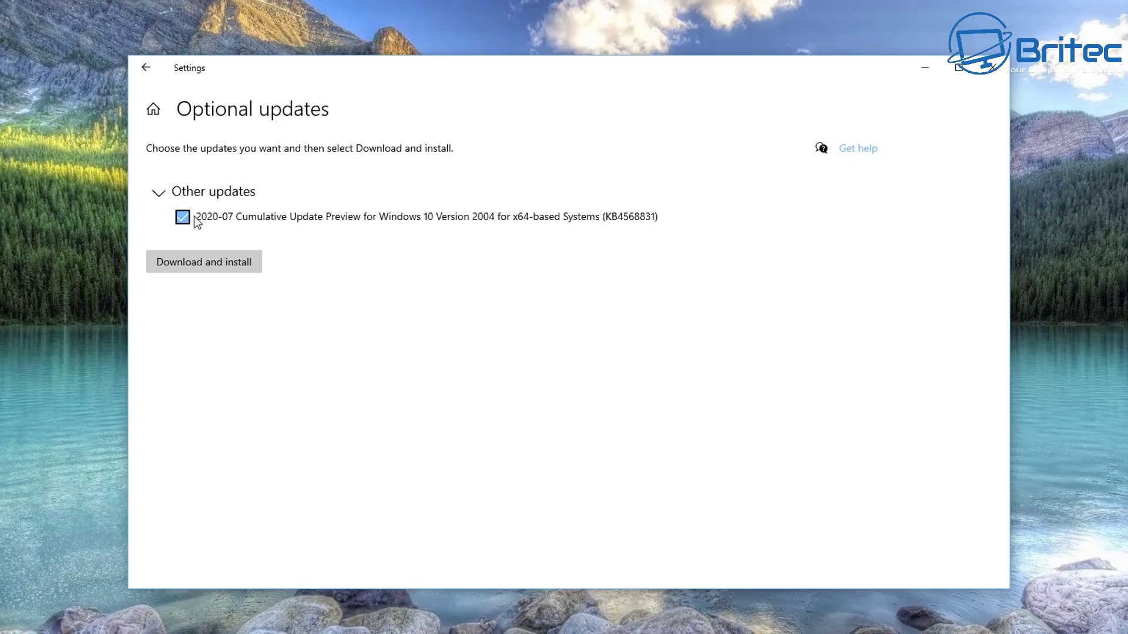
click(208, 263)
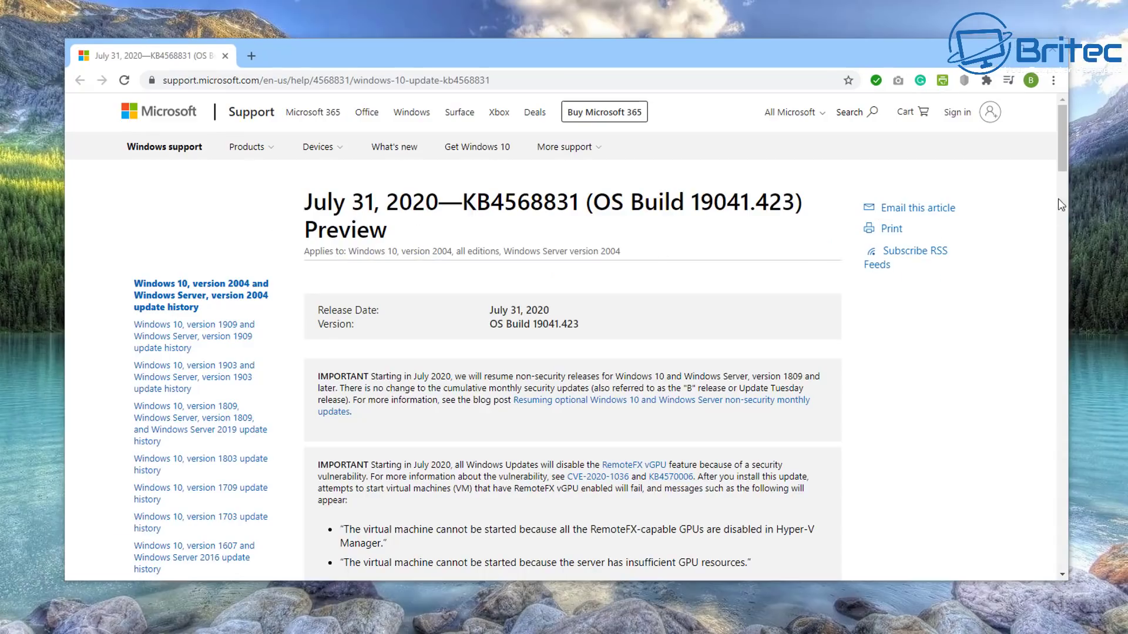
drag(1064, 140, 1066, 220)
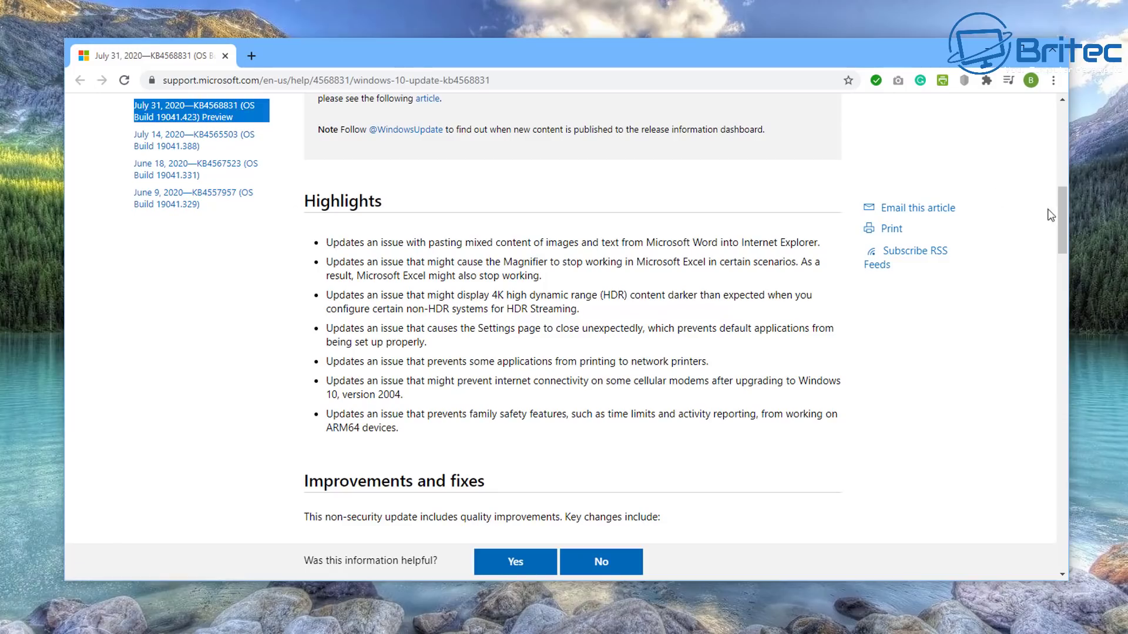
drag(1062, 207, 1063, 218)
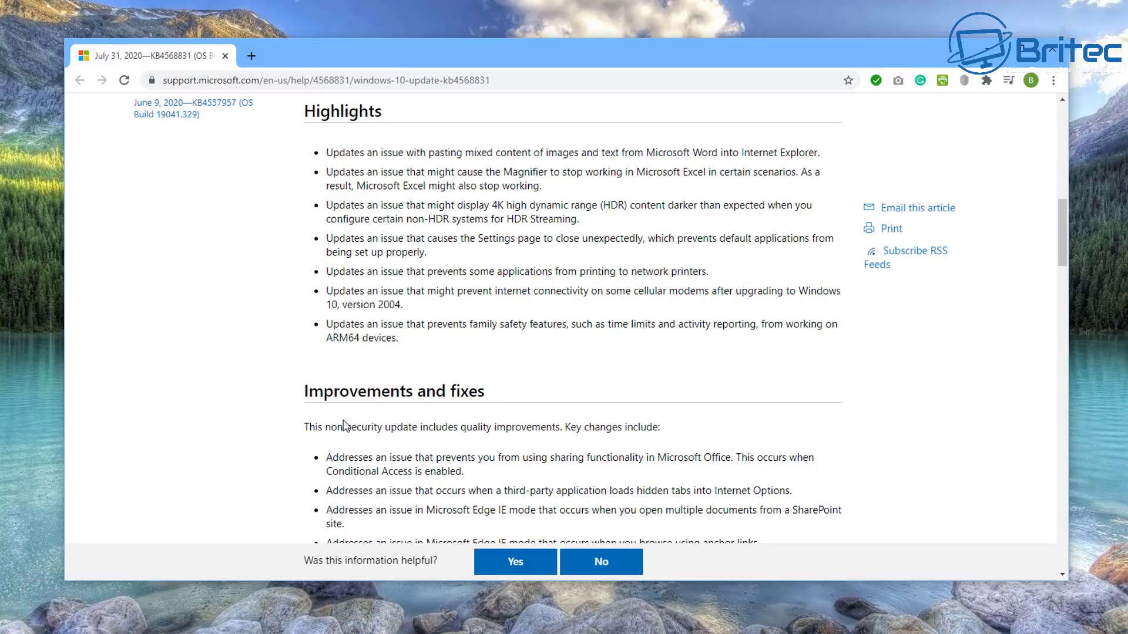
drag(1059, 208, 1062, 248)
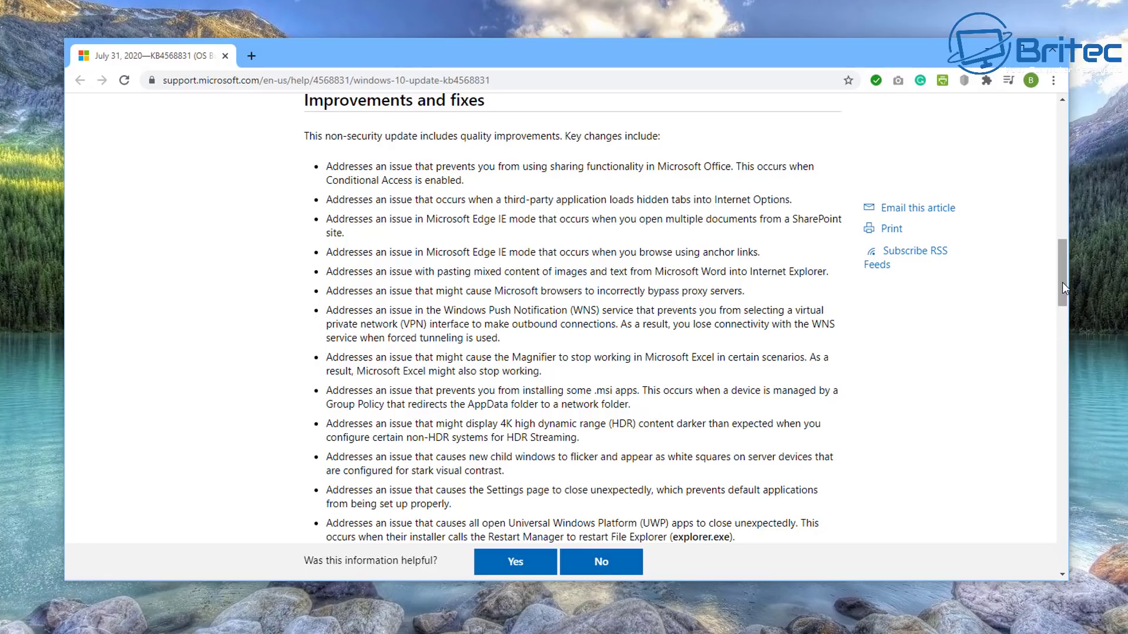
- Scroll through the KB4568831 support article to read its Known issues in this update section
drag(1062, 282, 1071, 320)
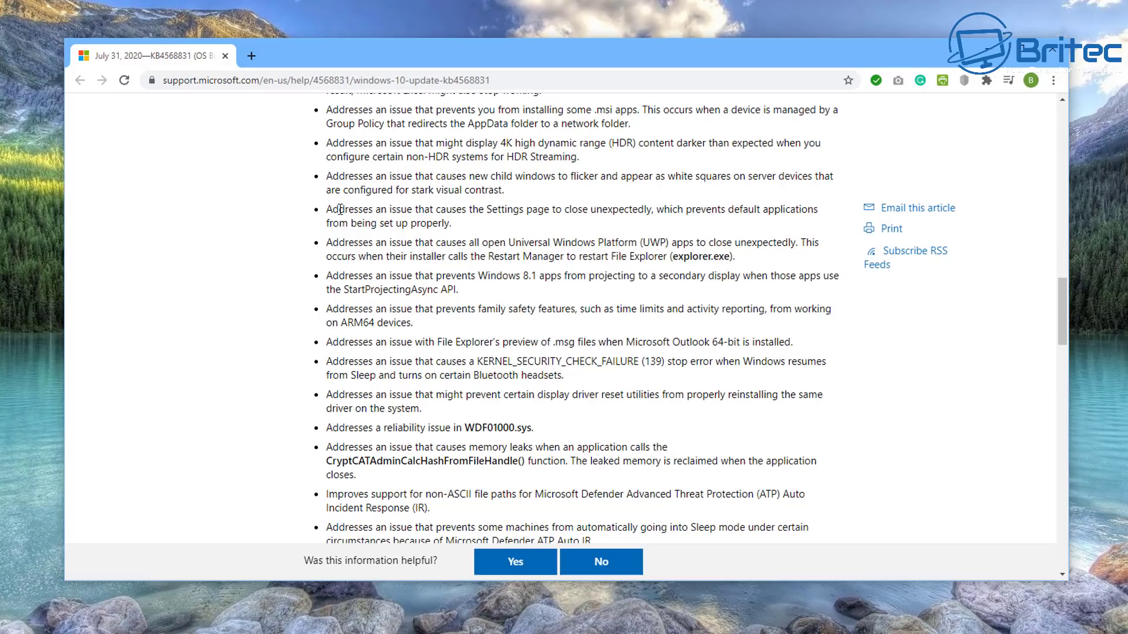
scroll(372, 393, down, 1)
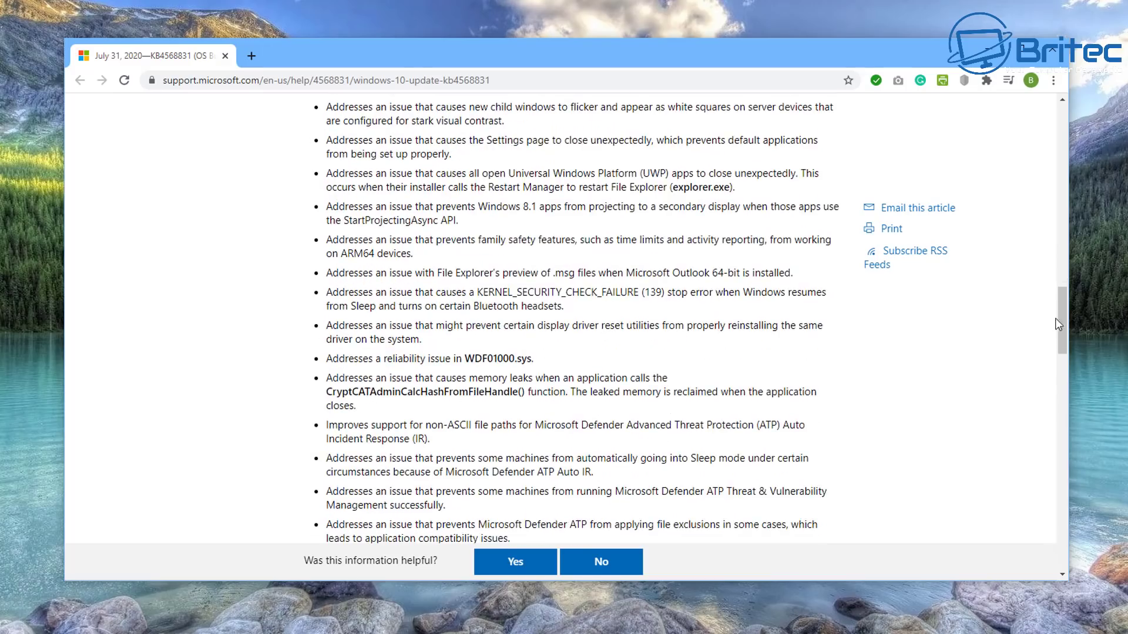
drag(1063, 315, 1065, 351)
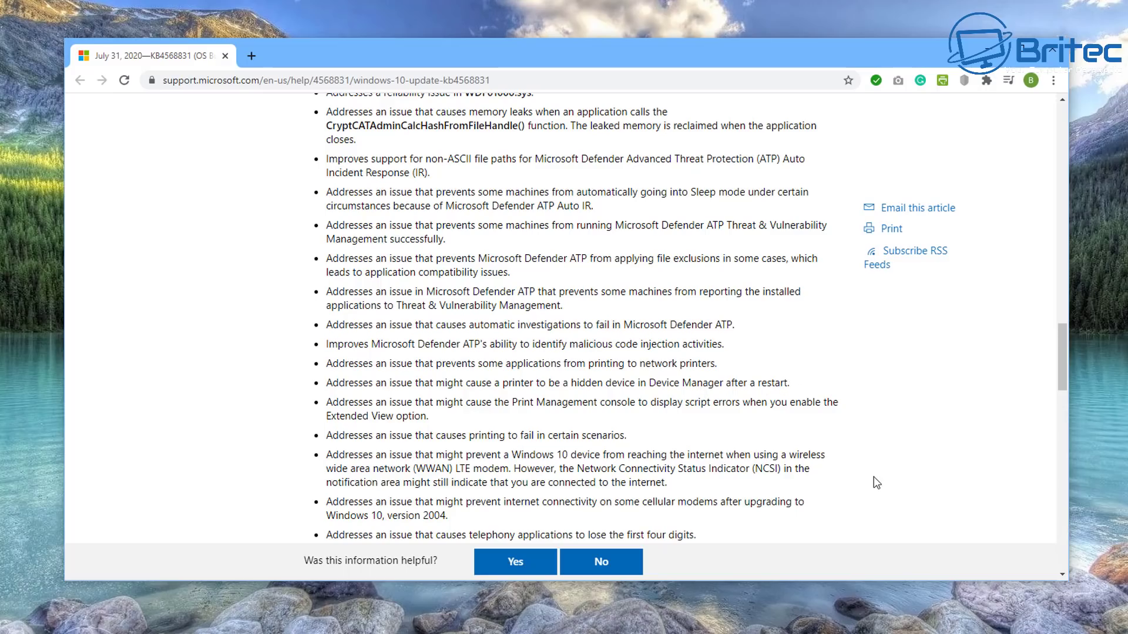
scroll(876, 482, down, 2)
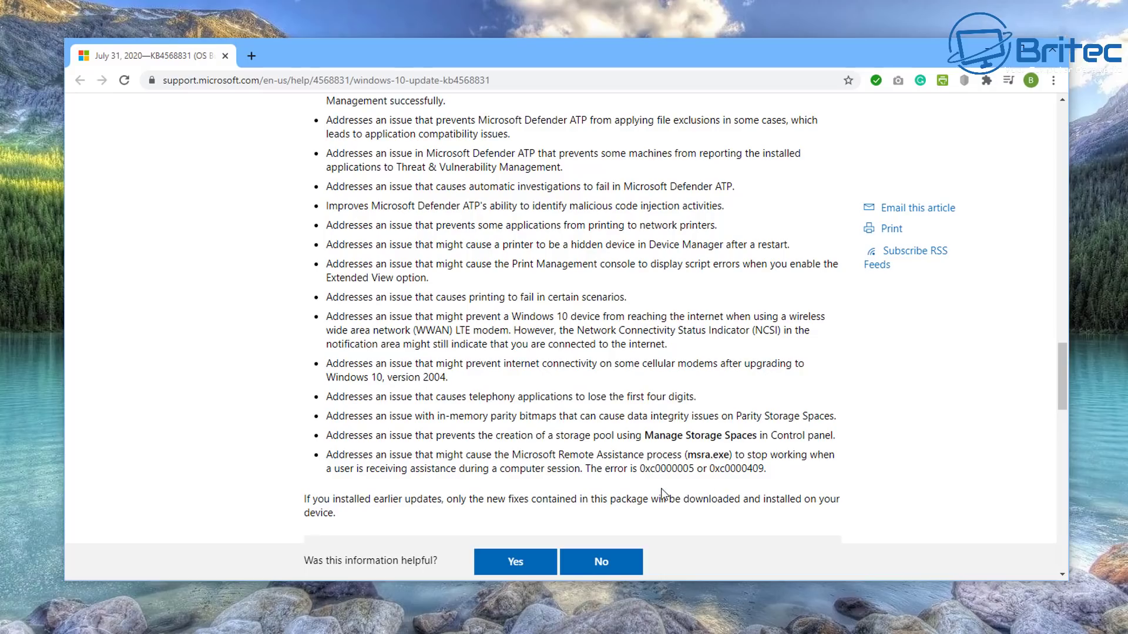
scroll(739, 462, down, 2)
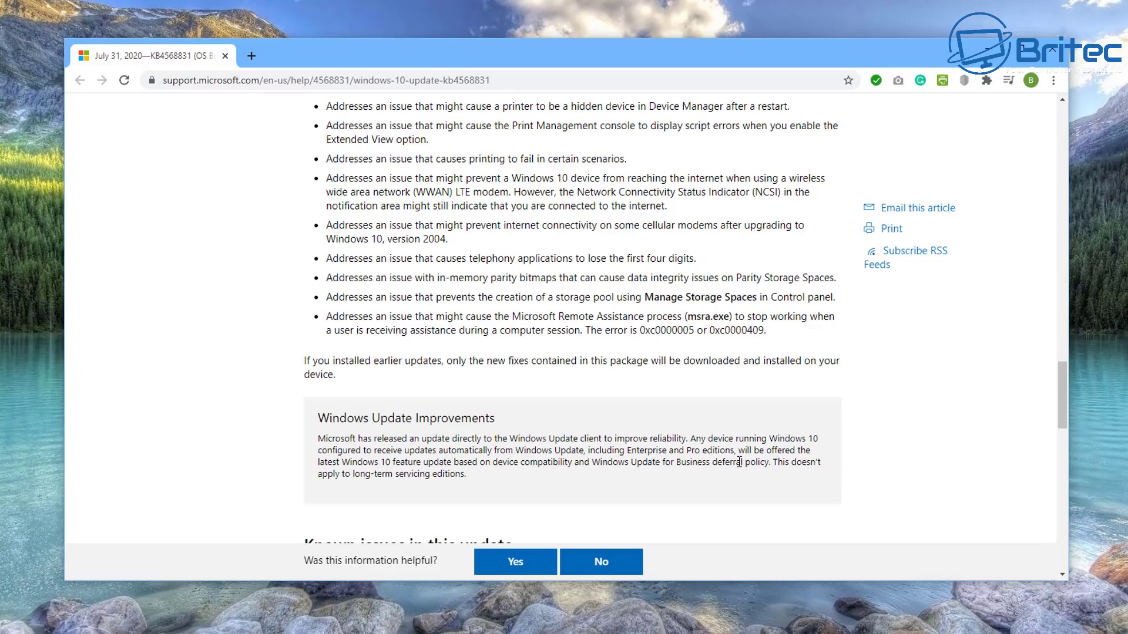
scroll(739, 463, down, 2)
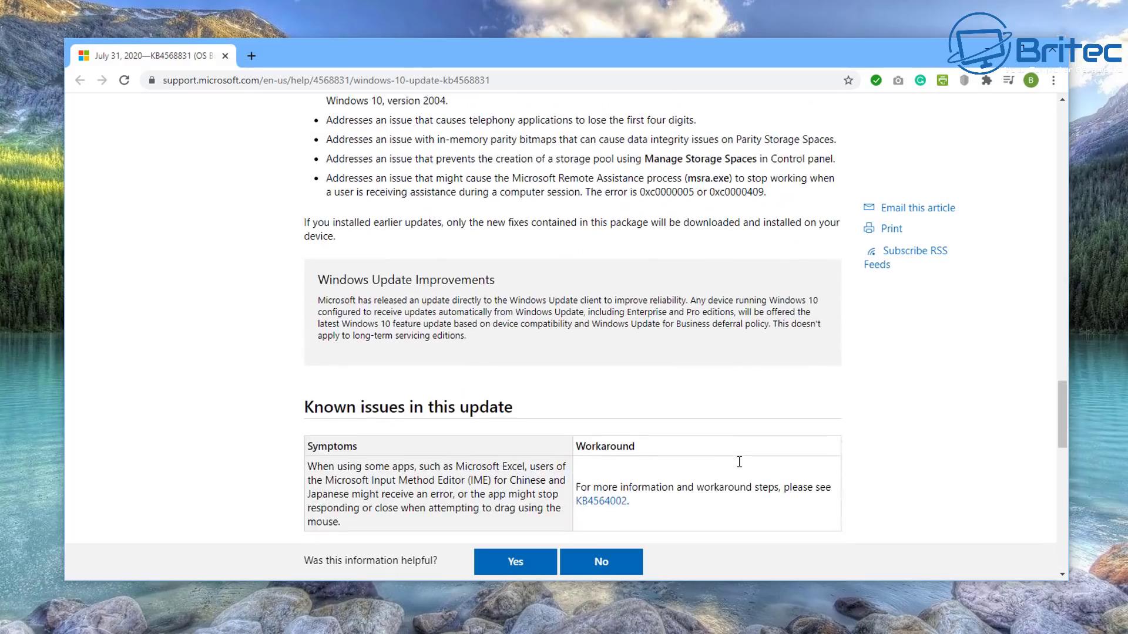
scroll(739, 462, down, 1)
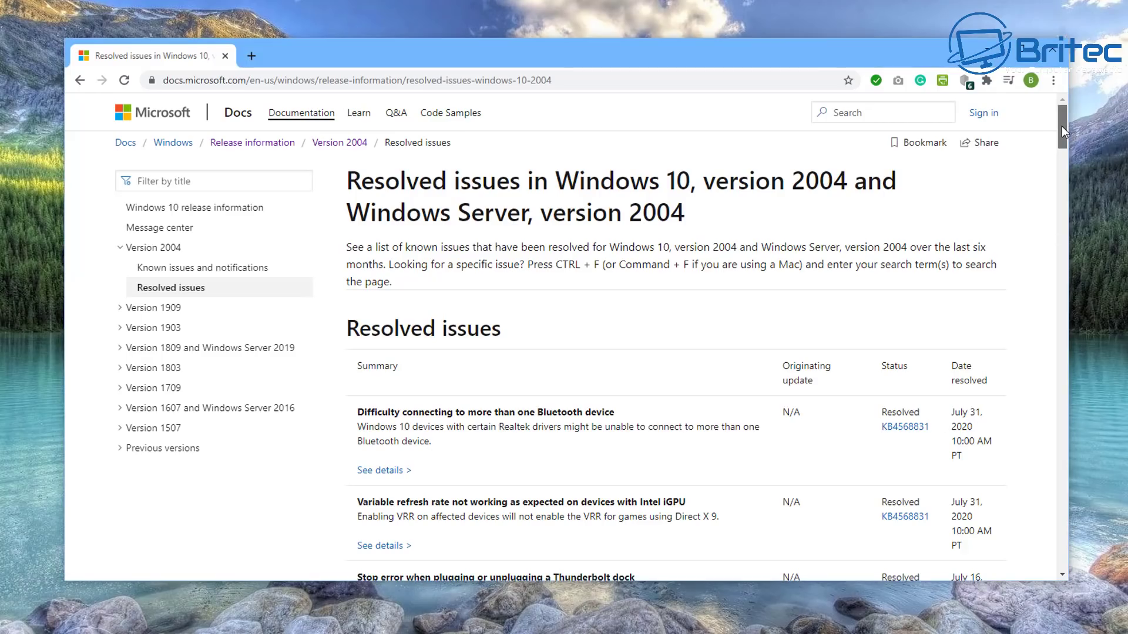
- Open the Known issues and notifications page for Windows 10 version 2004
drag(1062, 125, 1070, 145)
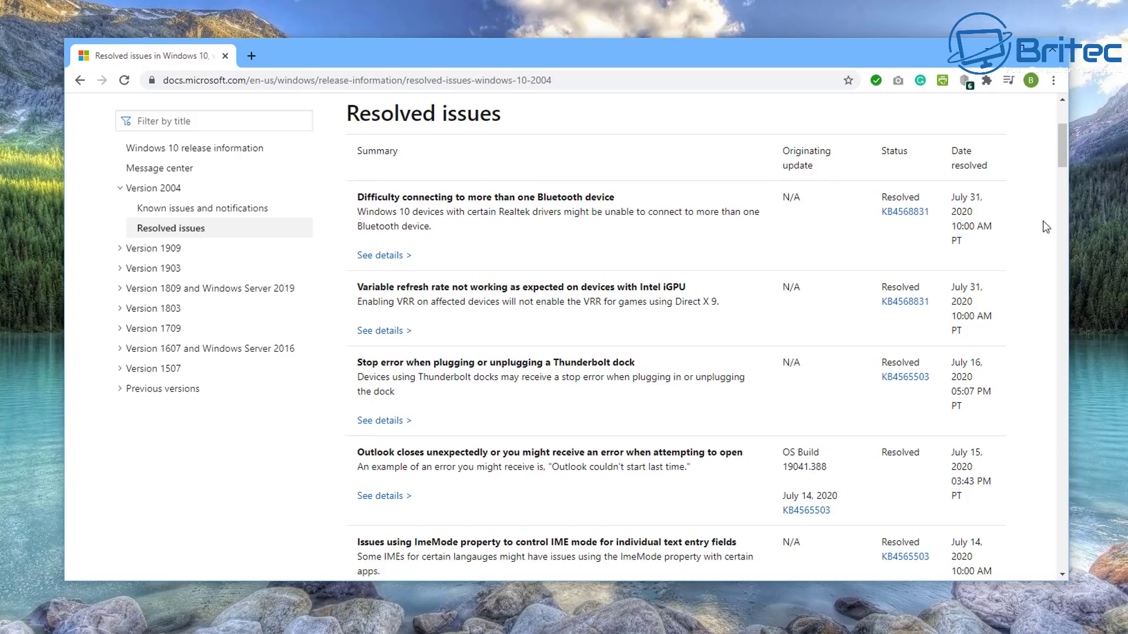
drag(1063, 133, 1082, 198)
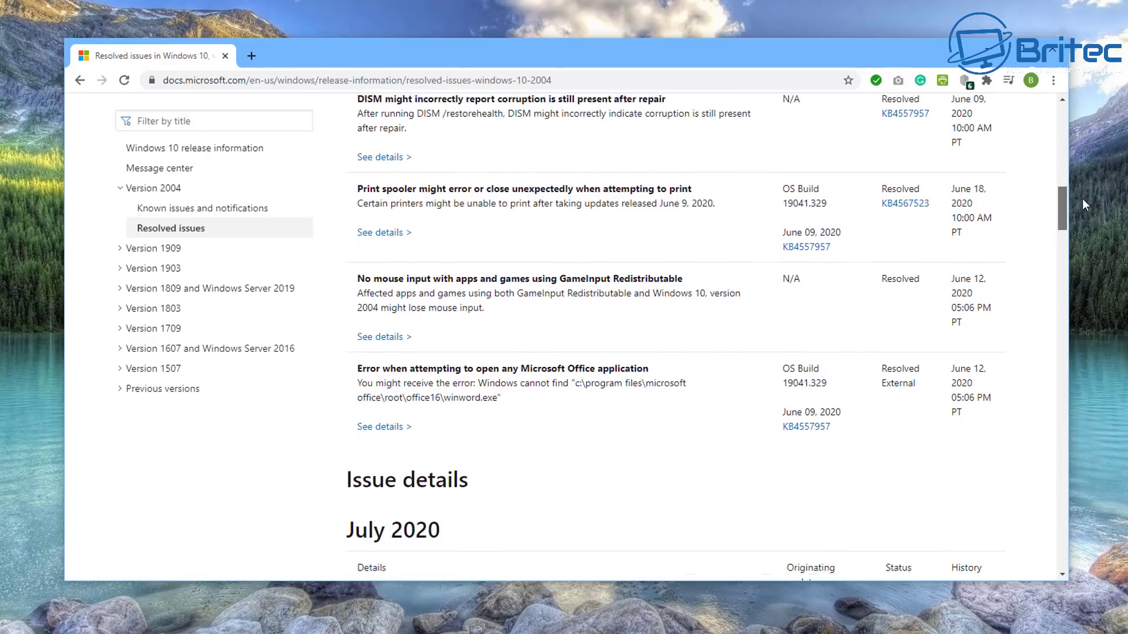
click(205, 209)
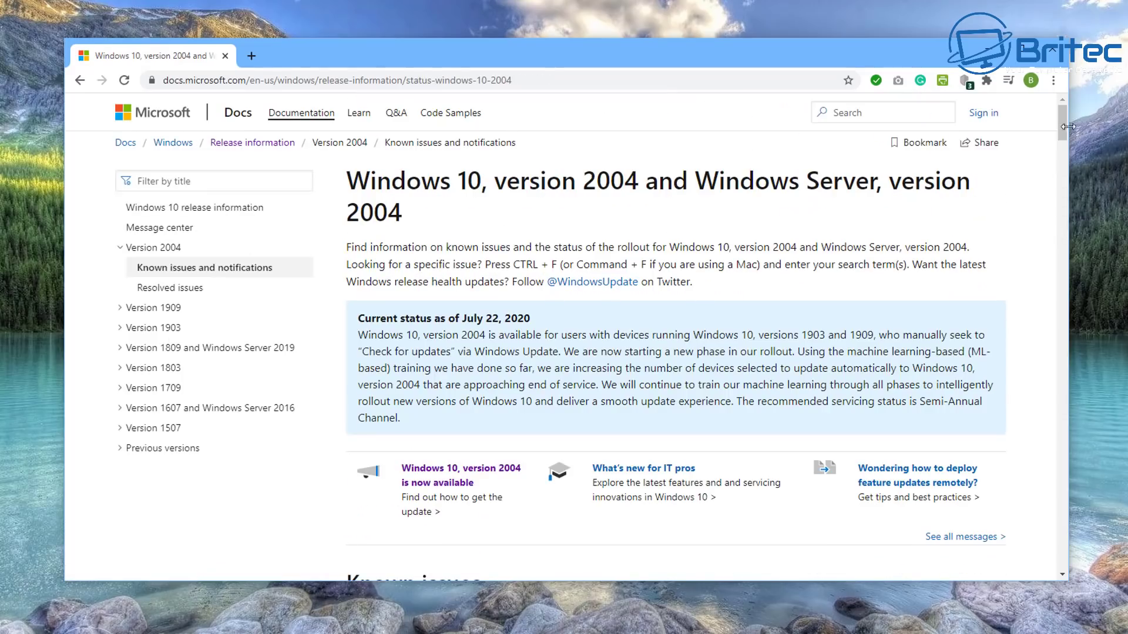
- Read the known issues table down to the Conexant audio driver entries, then minimise Chrome
drag(1061, 118, 1077, 152)
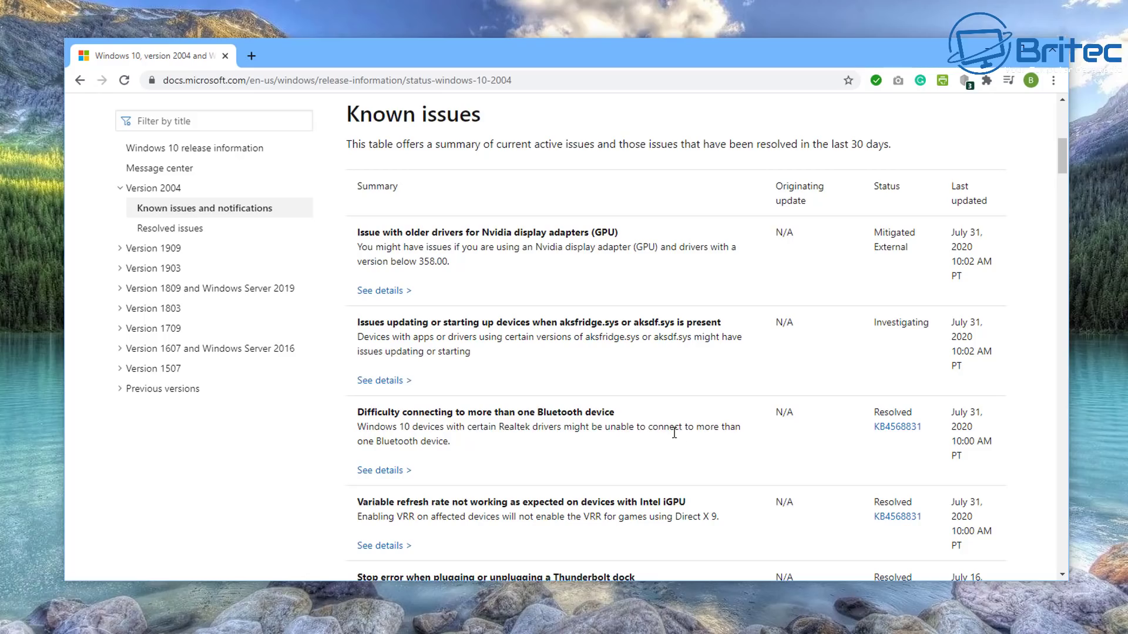
scroll(675, 433, down, 3)
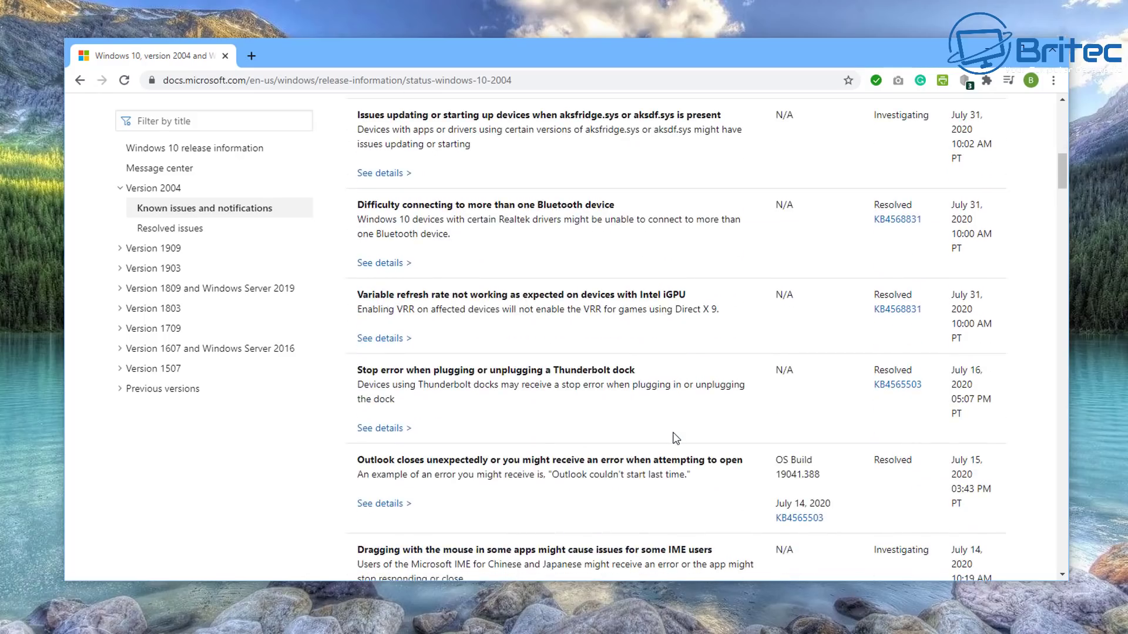
scroll(675, 438, down, 2)
scroll(676, 438, down, 3)
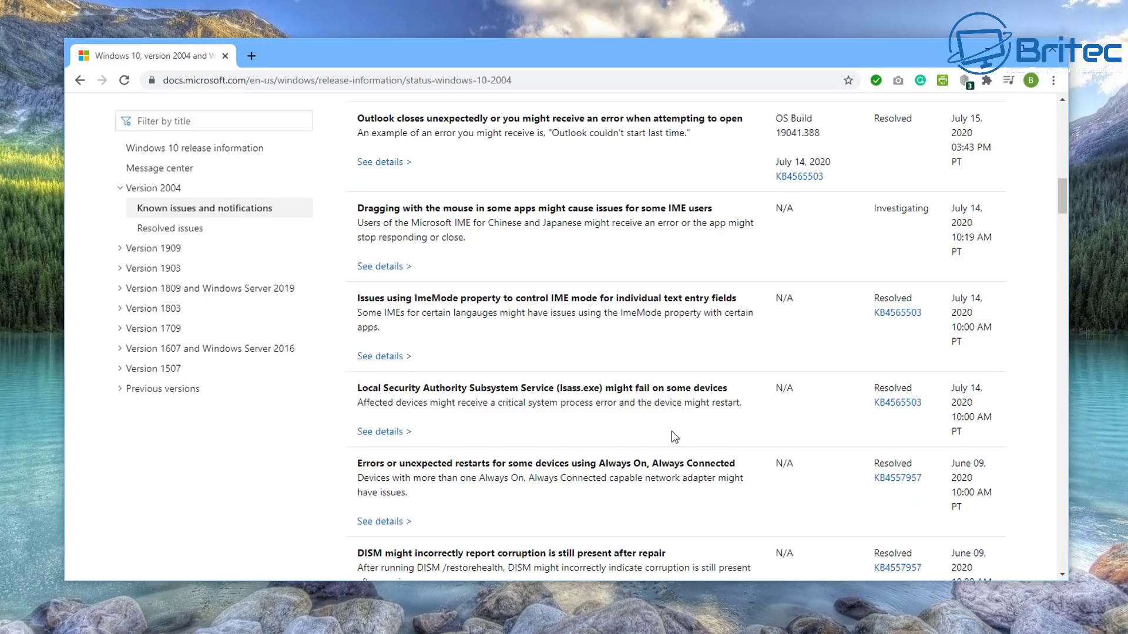
scroll(674, 436, down, 4)
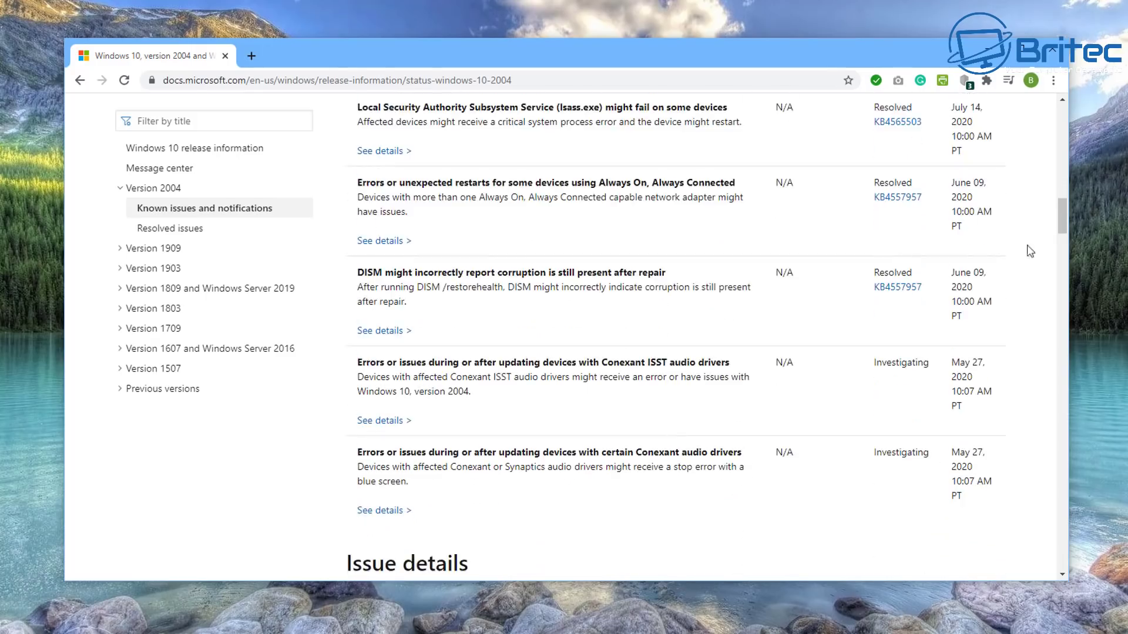
click(991, 57)
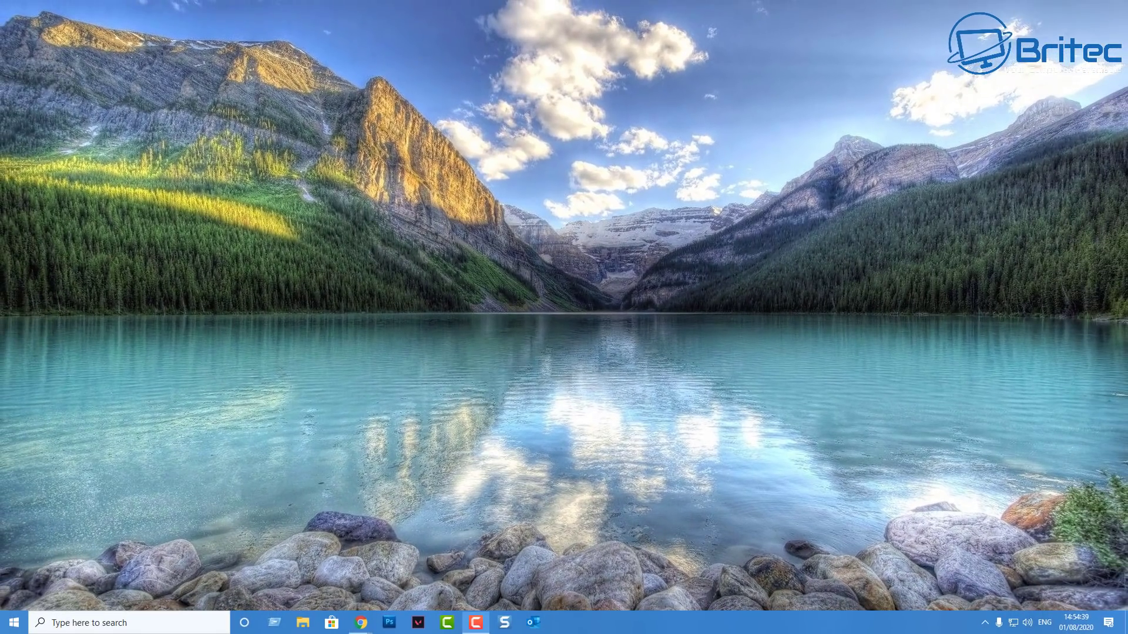
- Open the Tools tab of Local Disk (C:) Properties from This PC in File Explorer
click(302, 623)
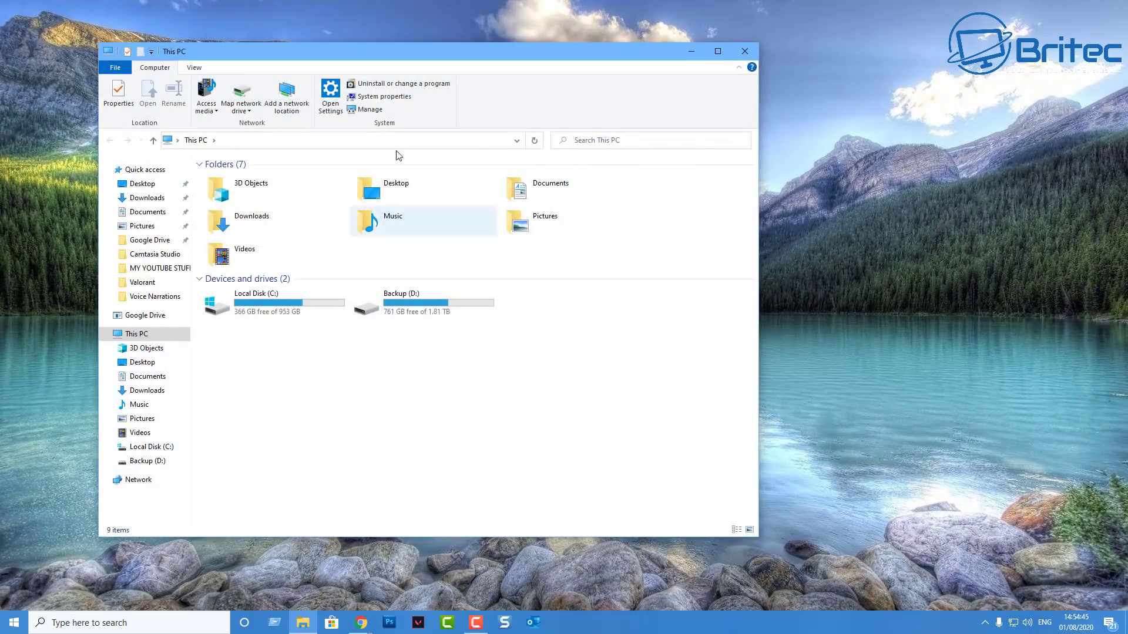
drag(402, 49, 531, 65)
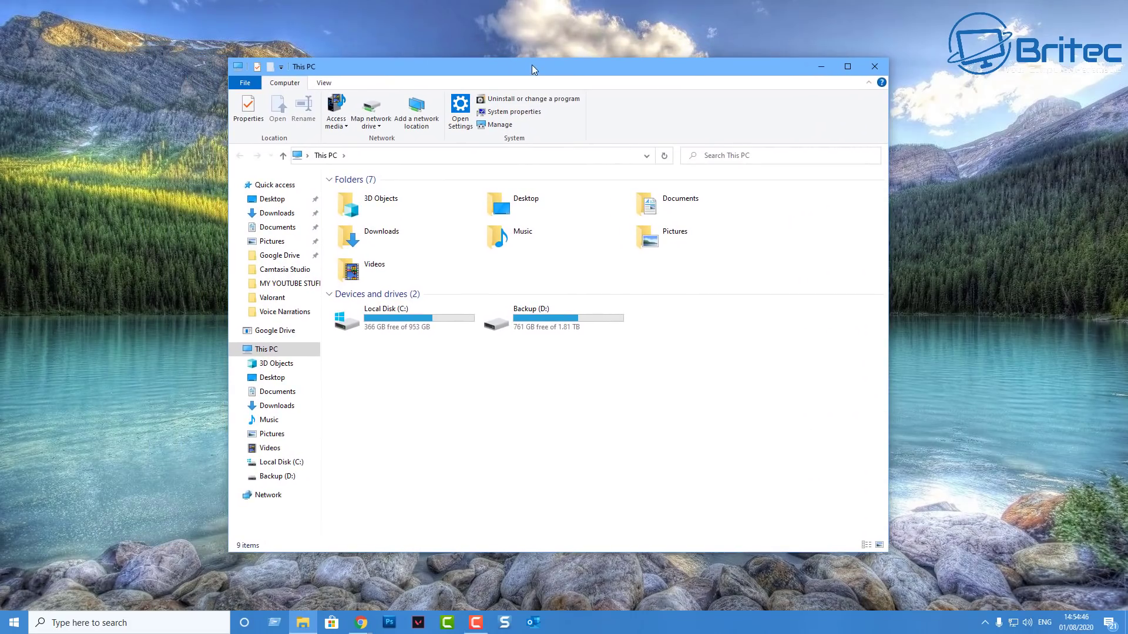
click(385, 315)
right_click(386, 315)
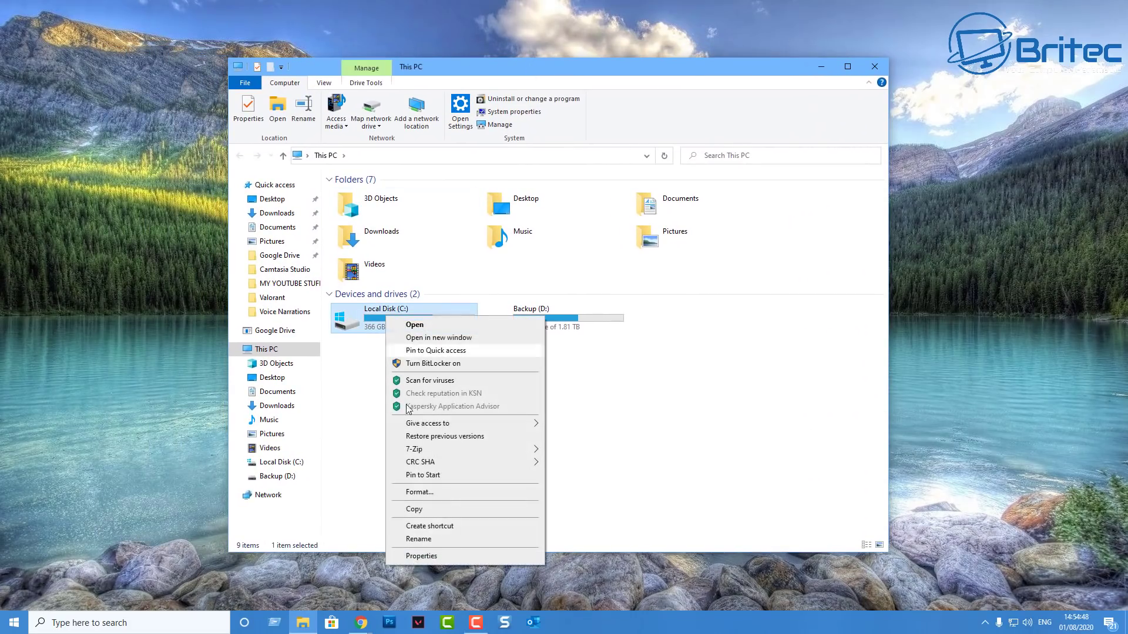
click(430, 557)
drag(483, 322, 545, 196)
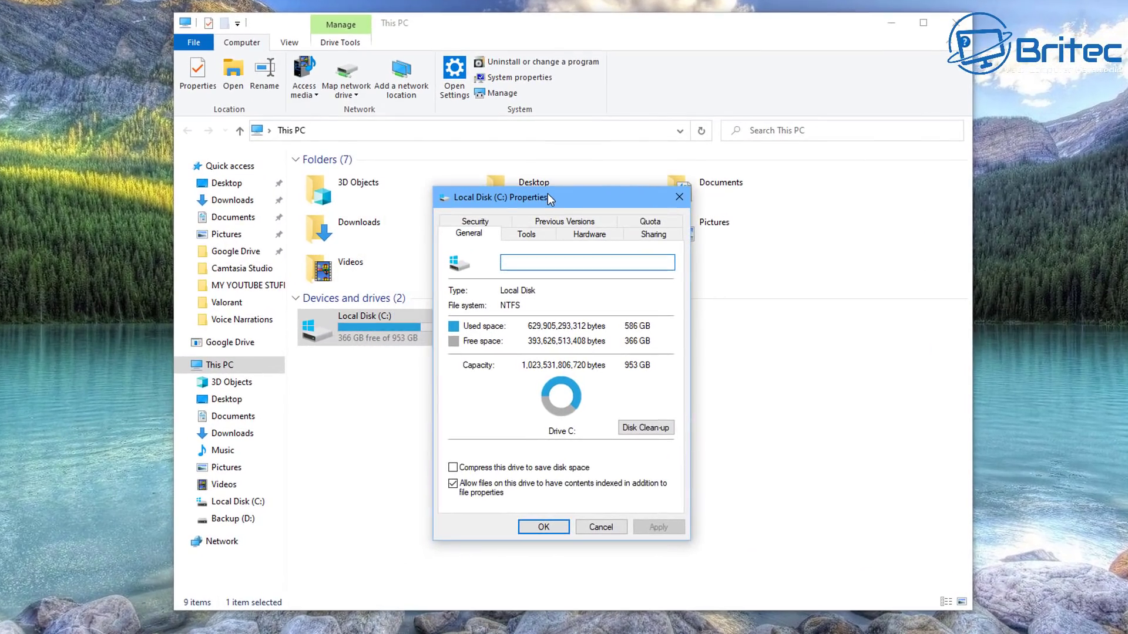
click(528, 233)
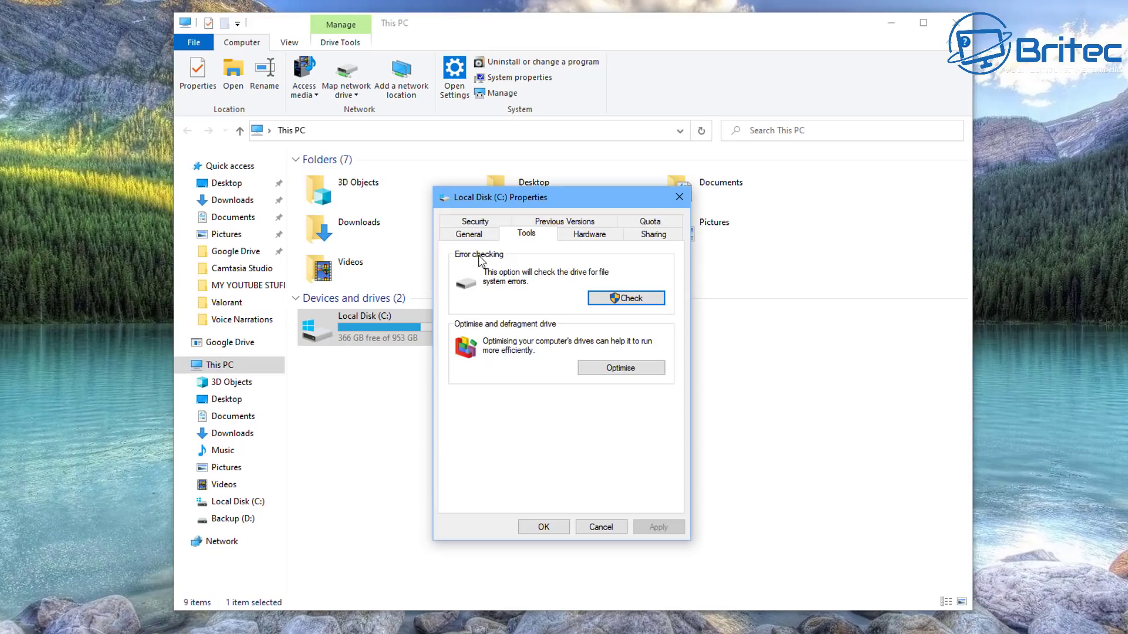
- Review which drives the weekly optimisation schedule covers, confirming C: is excluded, and cancel without changes
click(612, 370)
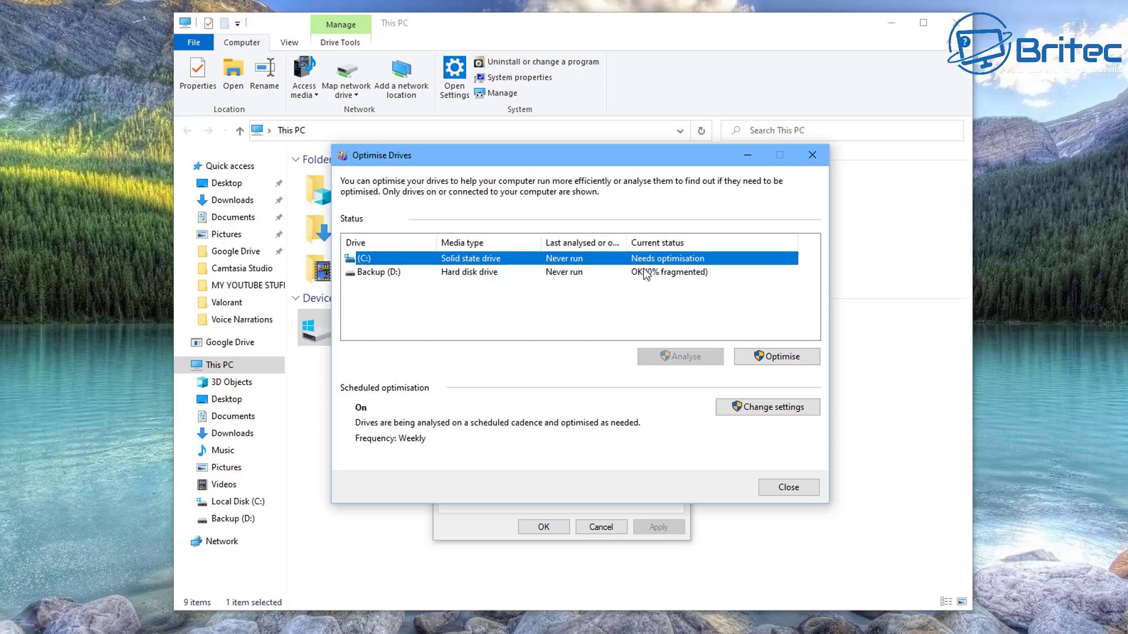
click(777, 409)
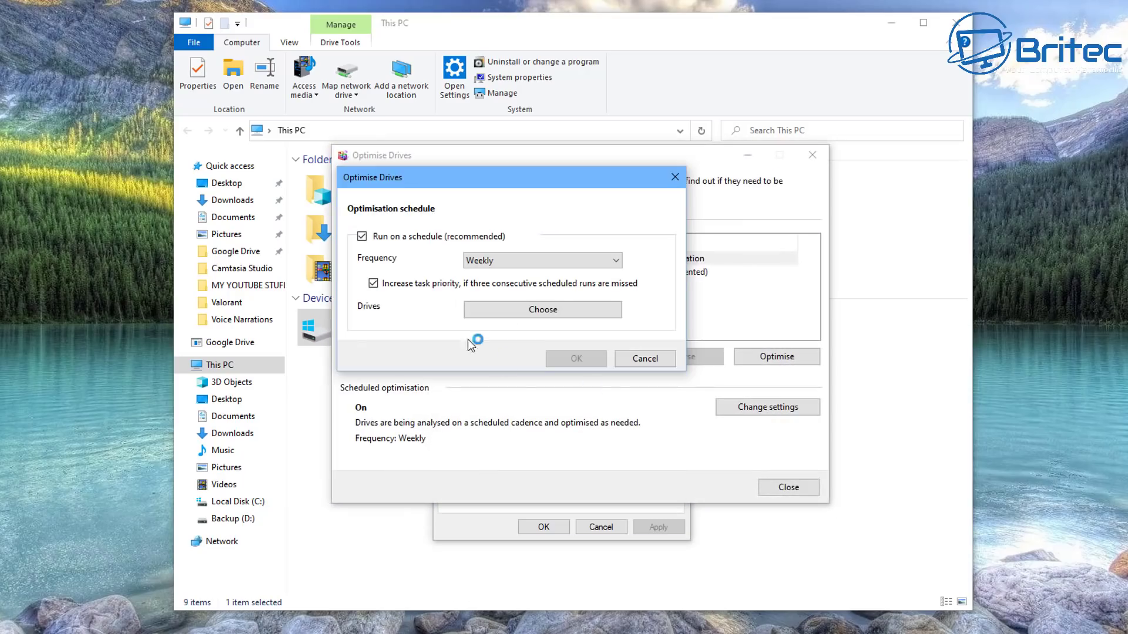
drag(448, 178, 533, 220)
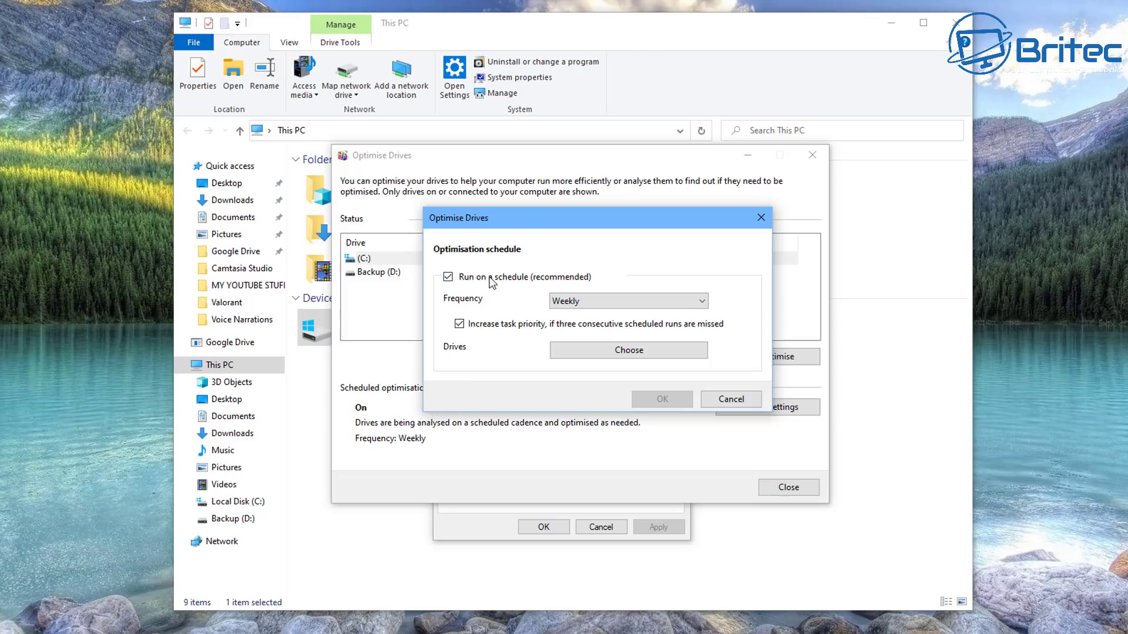
drag(581, 226, 564, 225)
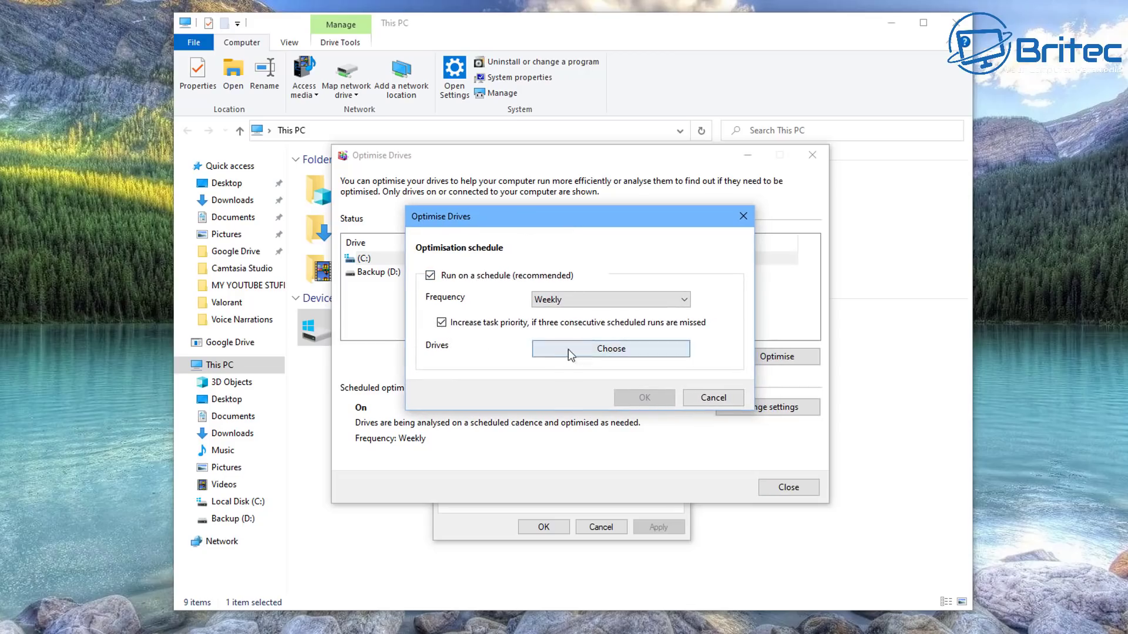
click(590, 351)
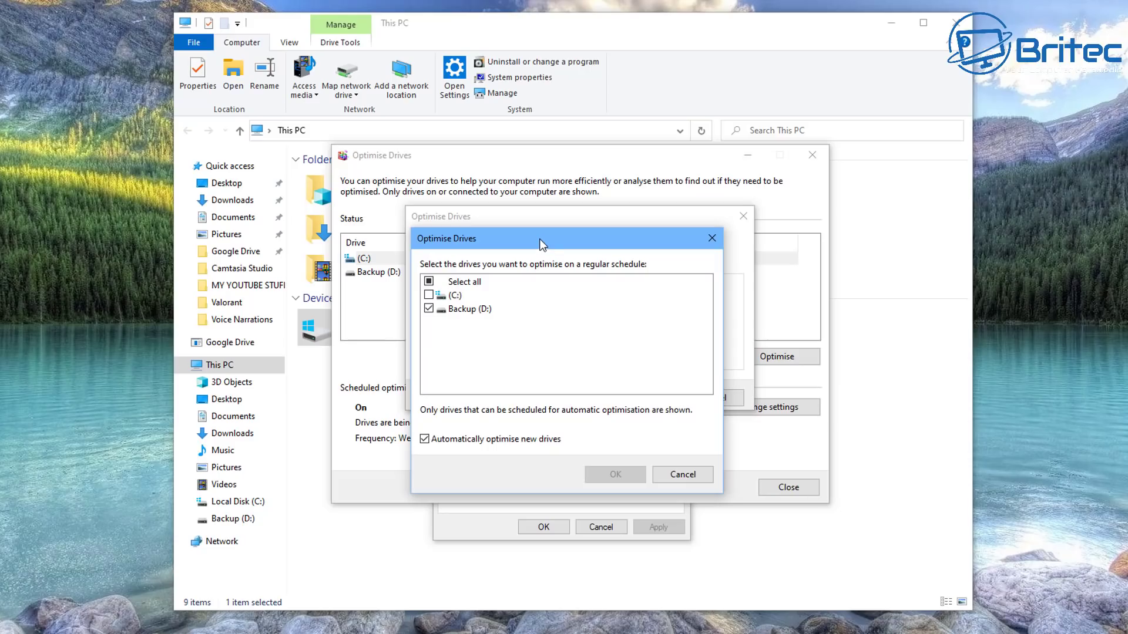
drag(545, 233, 556, 192)
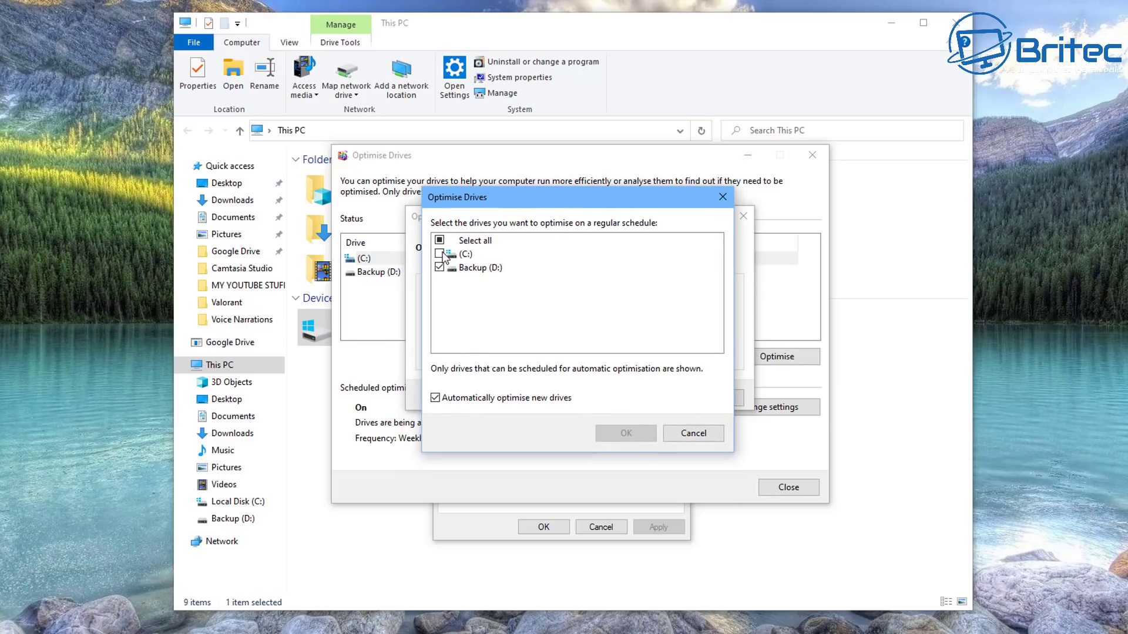
click(441, 267)
click(692, 435)
click(713, 397)
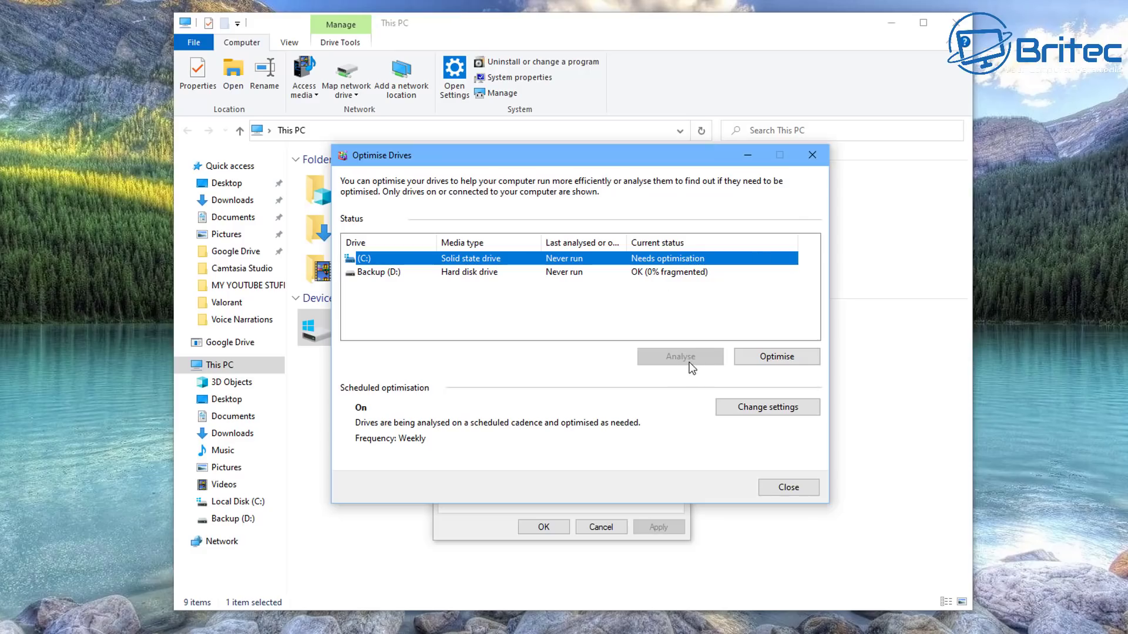
- Retrim the C: SSD, then close Optimise Drives, the C: Properties dialog and File Explorer
click(768, 356)
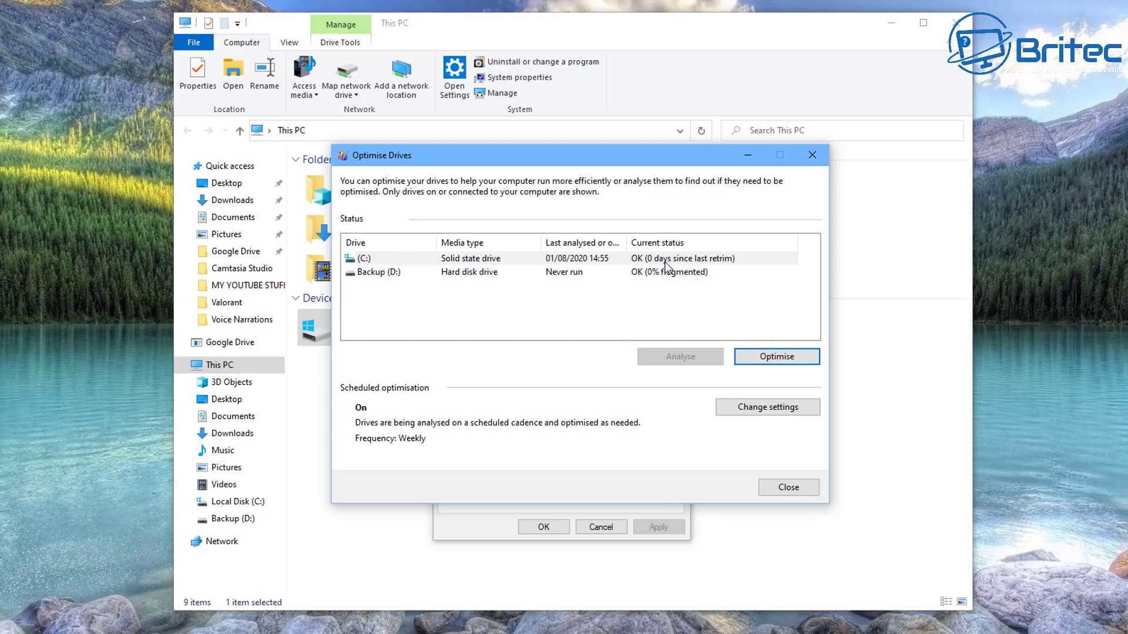
click(818, 155)
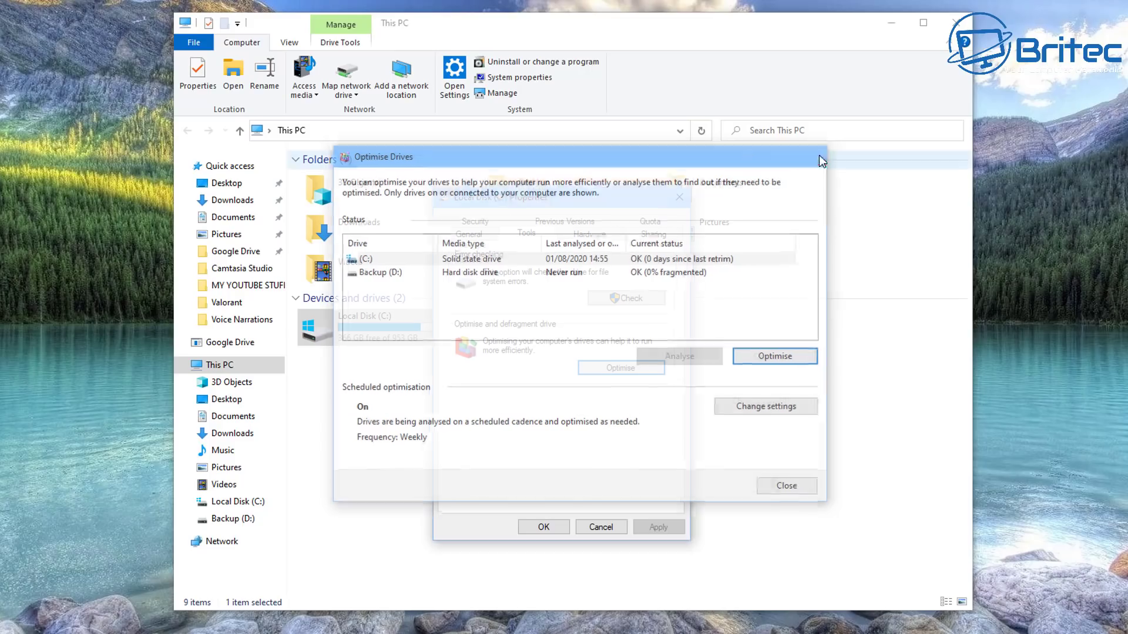
click(554, 528)
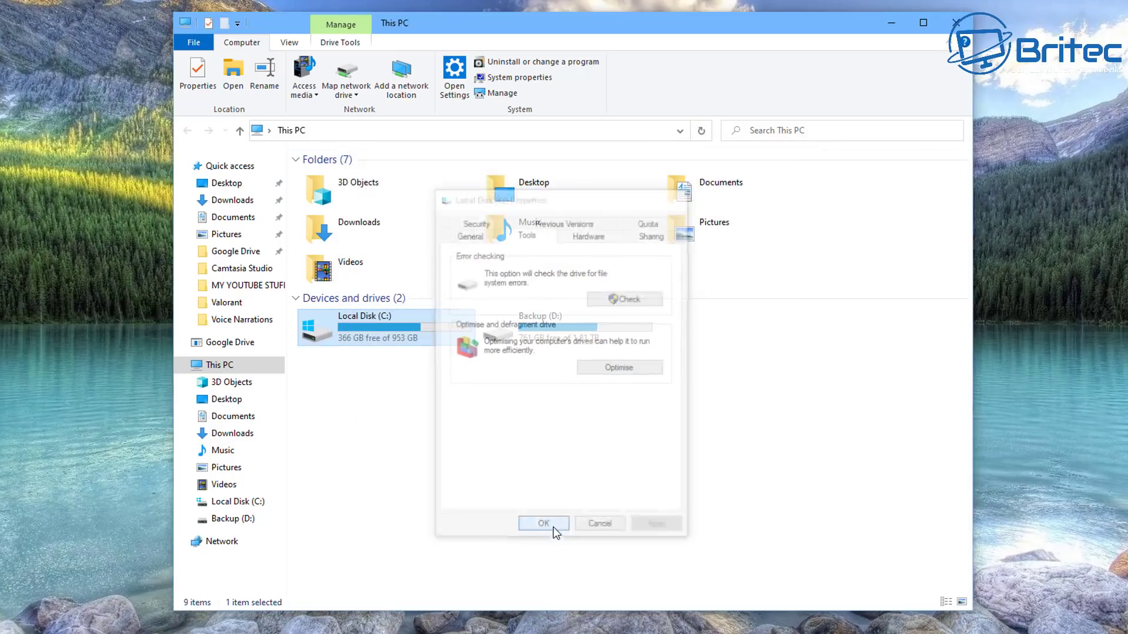
click(955, 24)
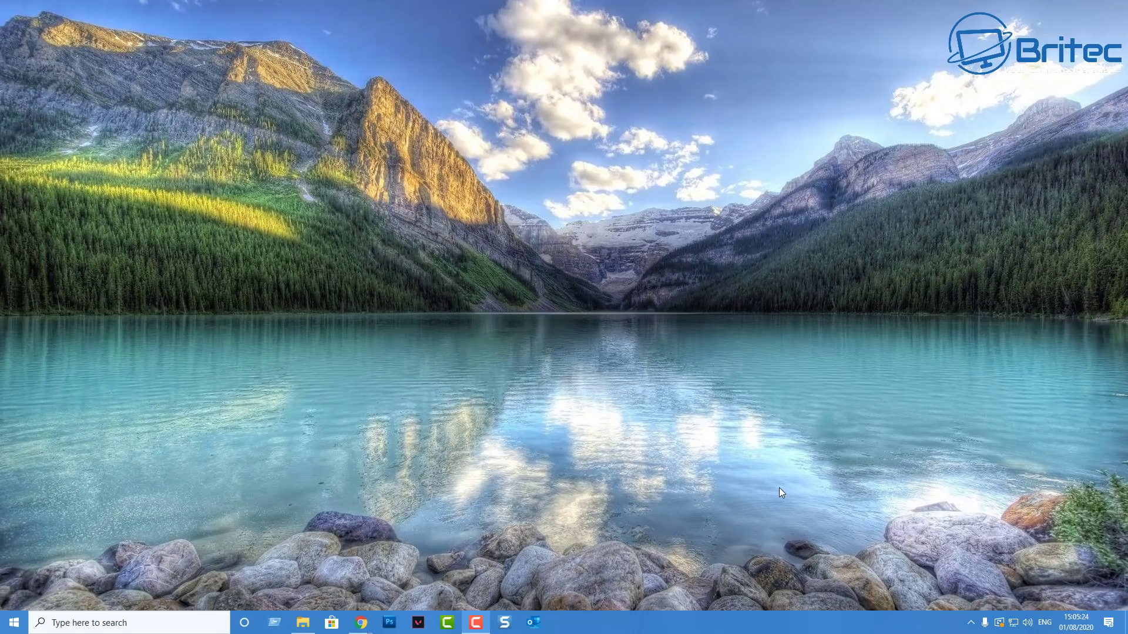
- Open the Windows Update page in Settings from the system tray icon
click(998, 623)
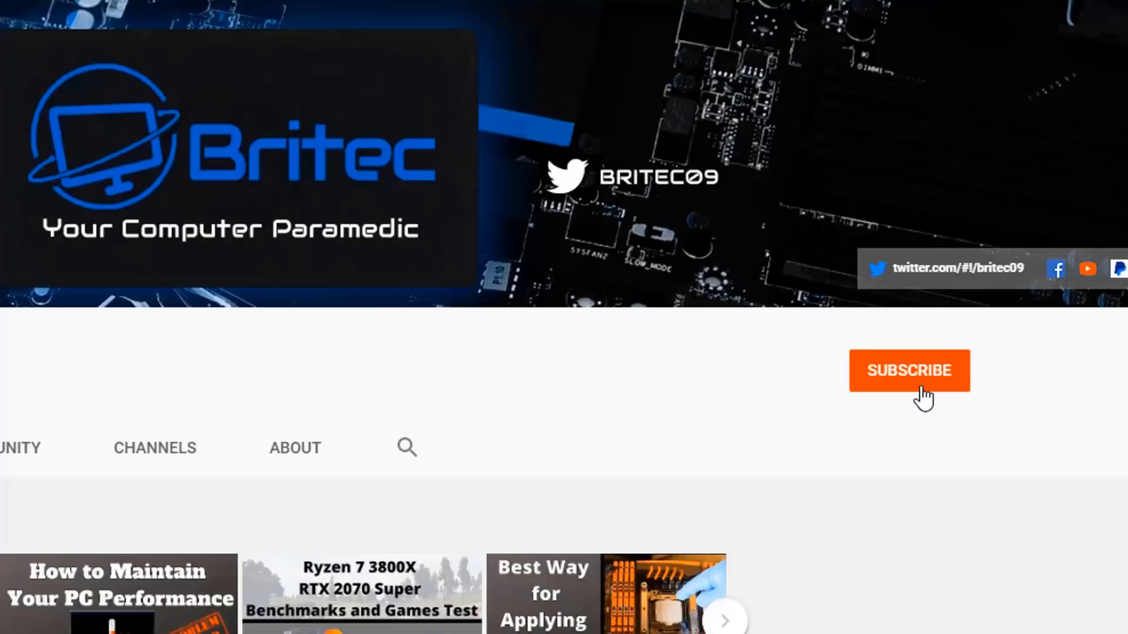
- Subscribe to the Britec channel and set its notification bell to All
click(922, 396)
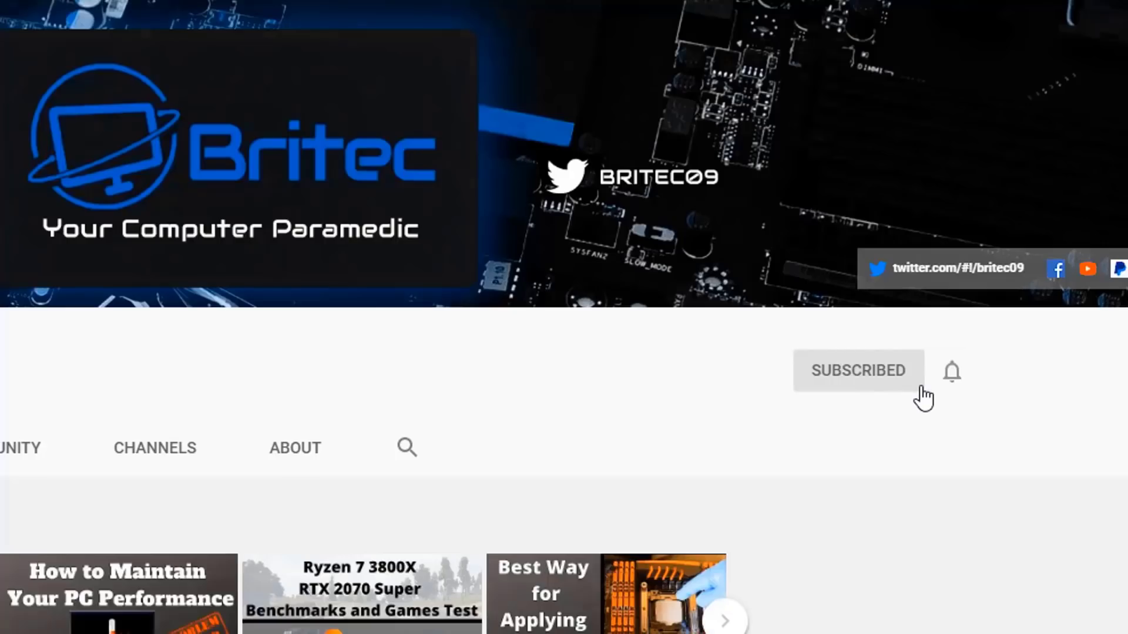
click(955, 379)
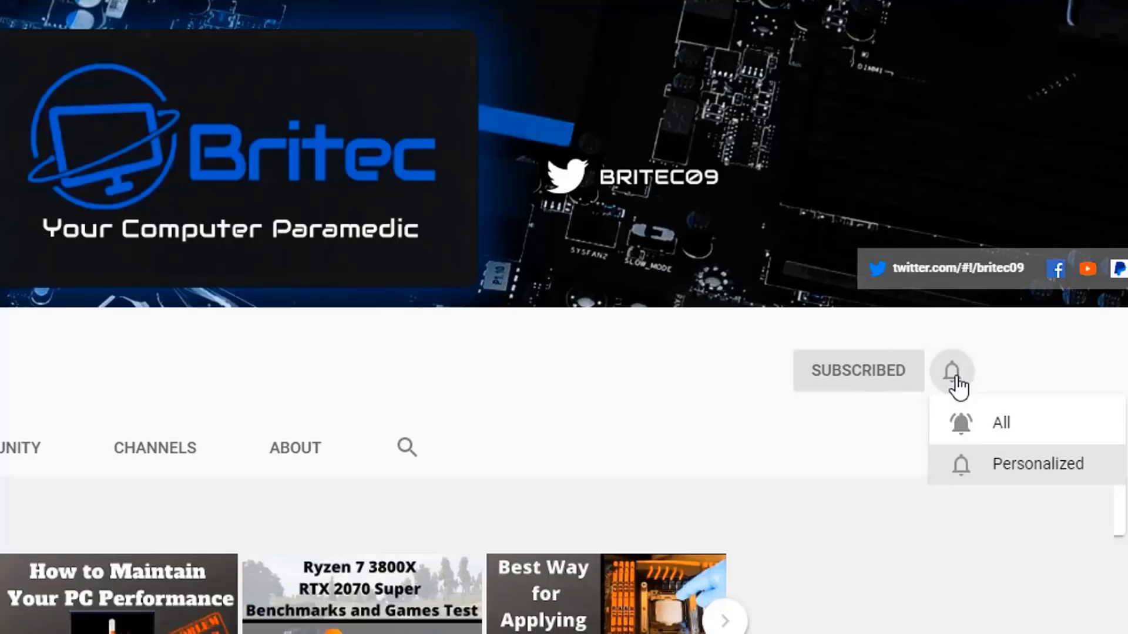
click(981, 428)
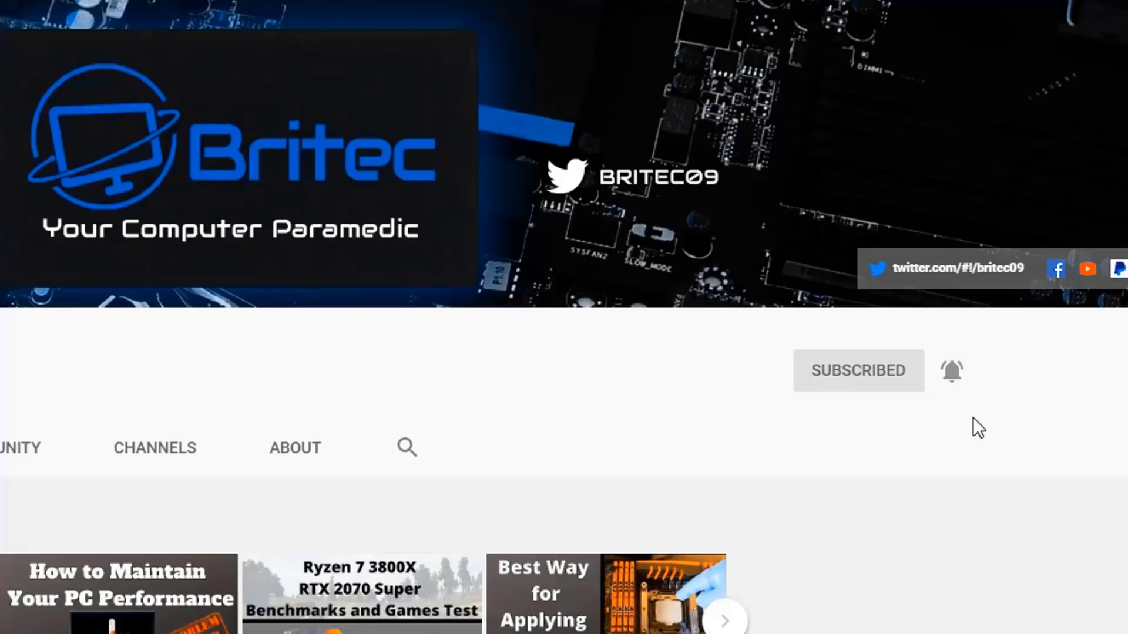